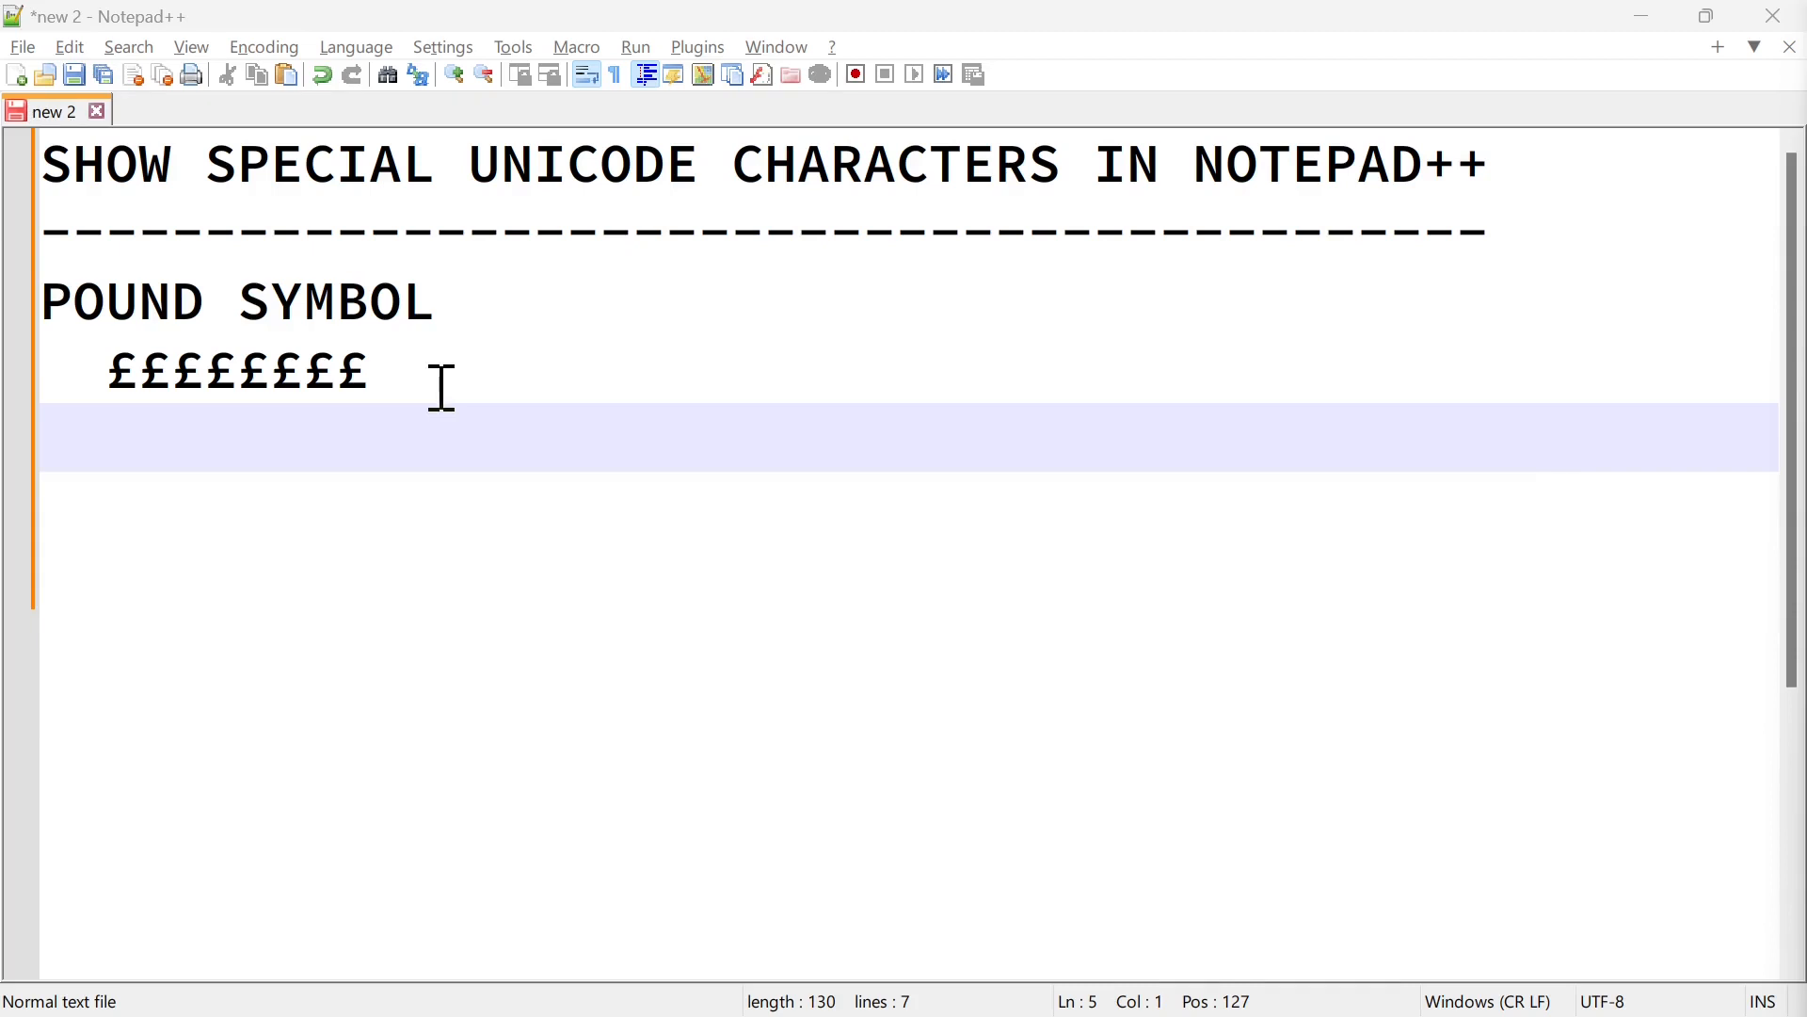
Step: Check which encoding the document uses, and place the cursor at the end of the row of £ symbols
left_click(266, 49)
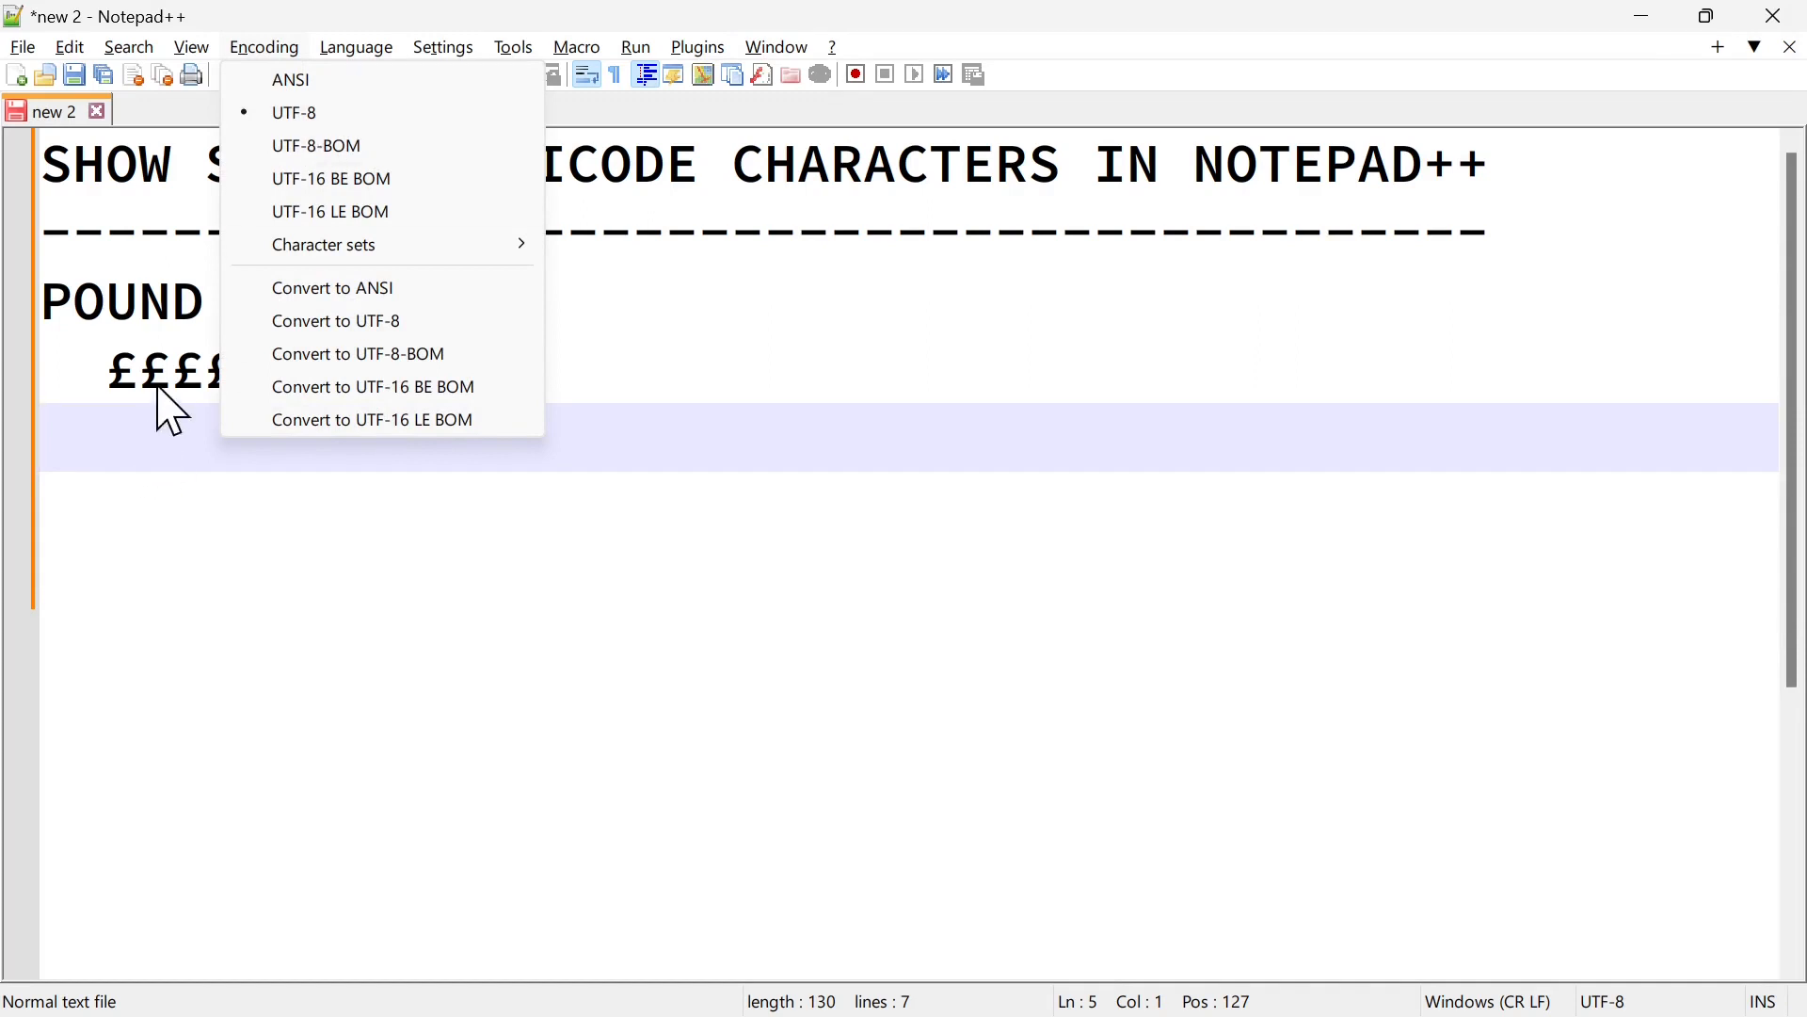
left_click(283, 537)
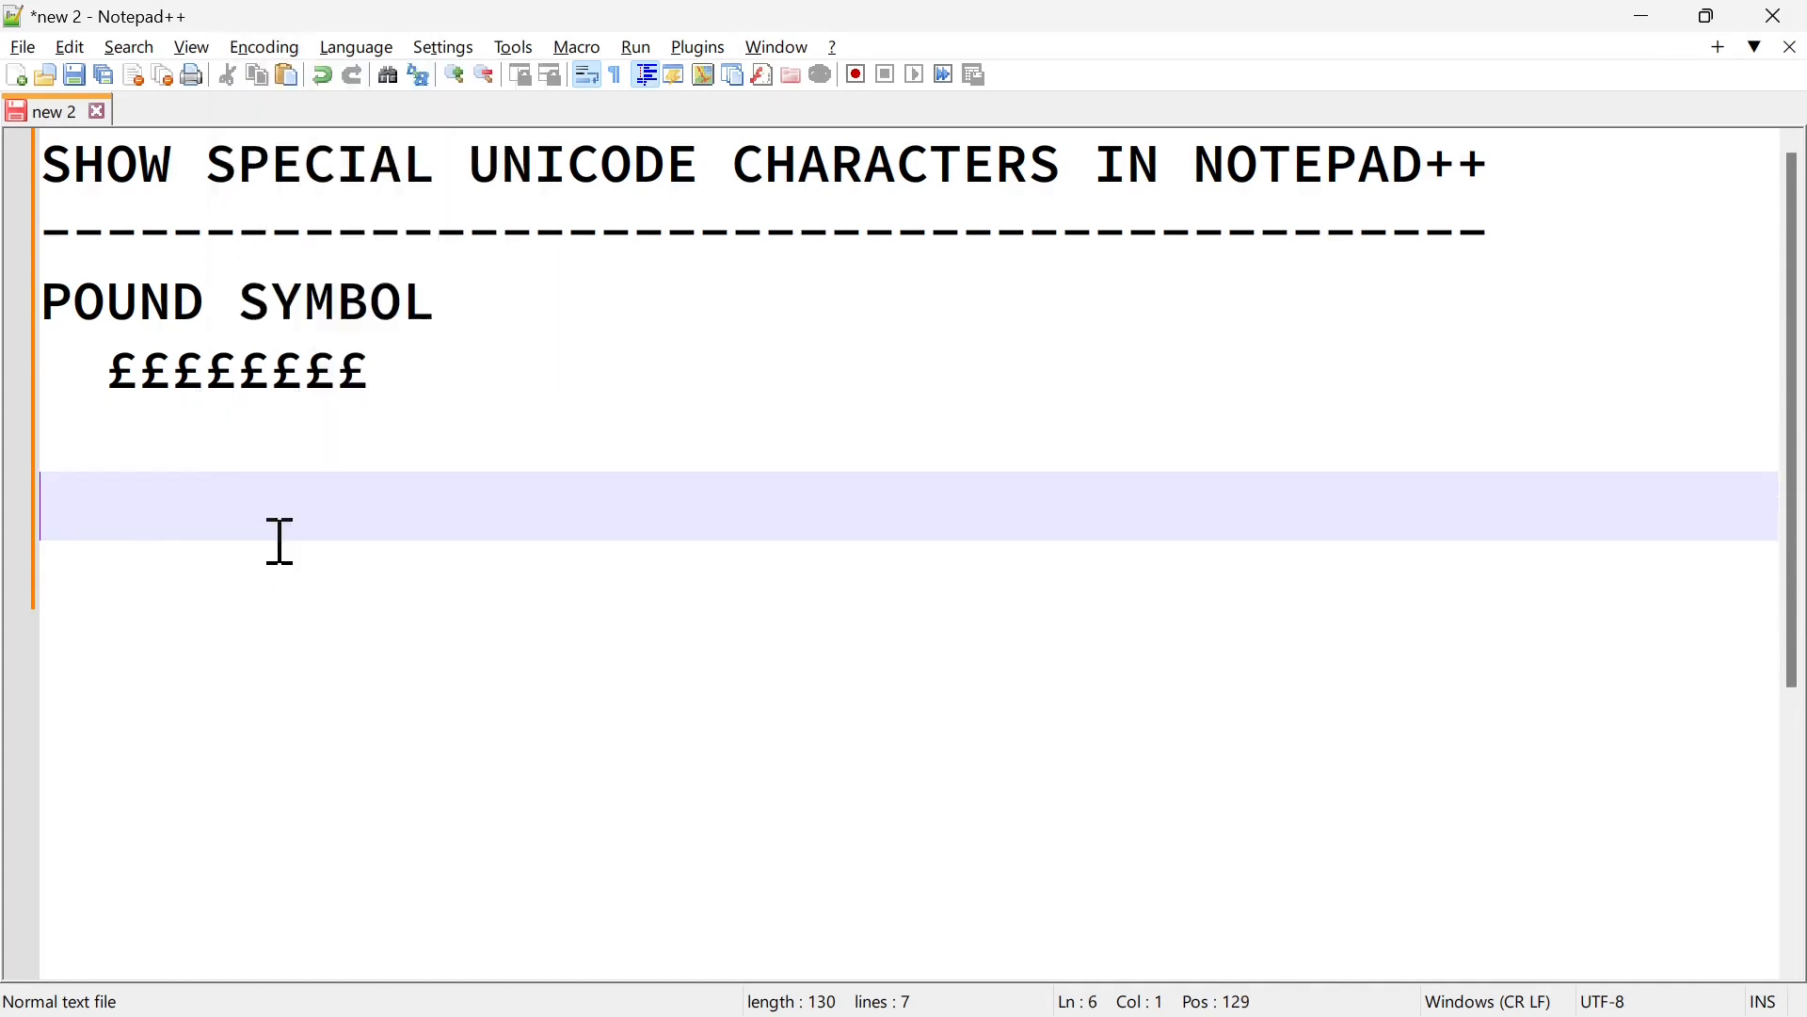
left_click(564, 376)
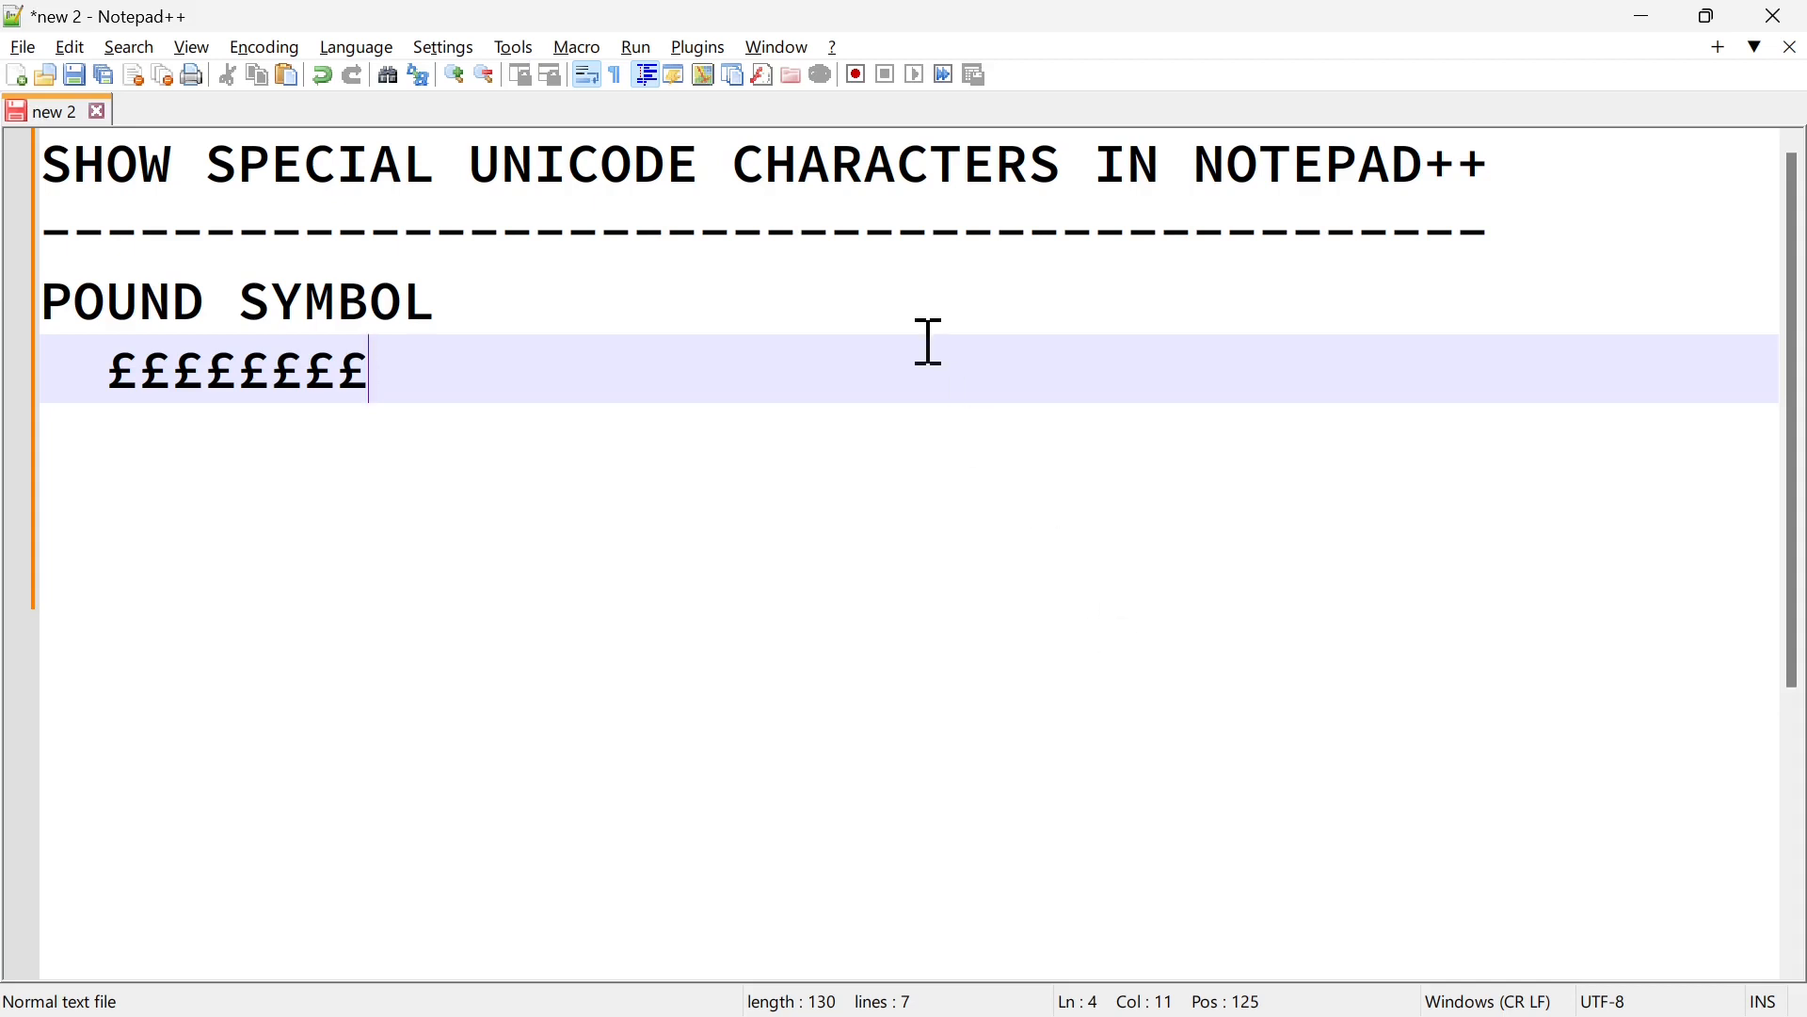
Step: Launch the external program CHARMAP from within the editor, and close the Character Map window after viewing it
left_click(637, 48)
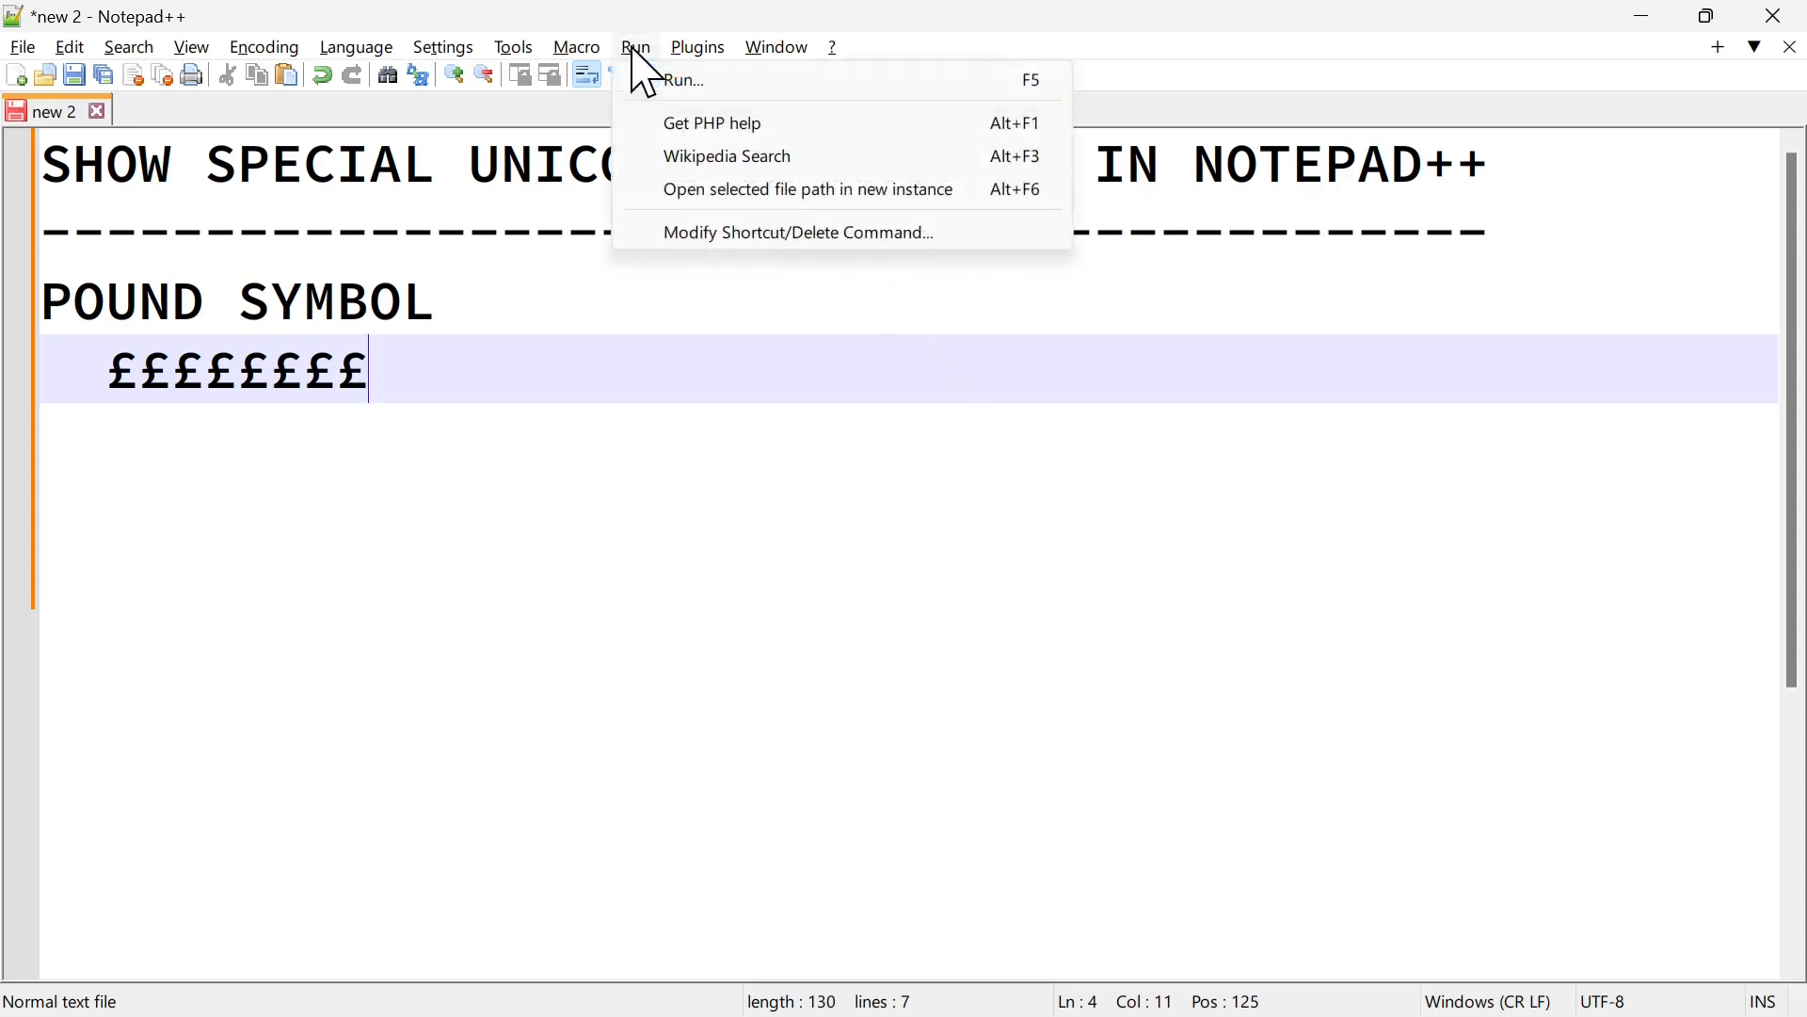
left_click(671, 85)
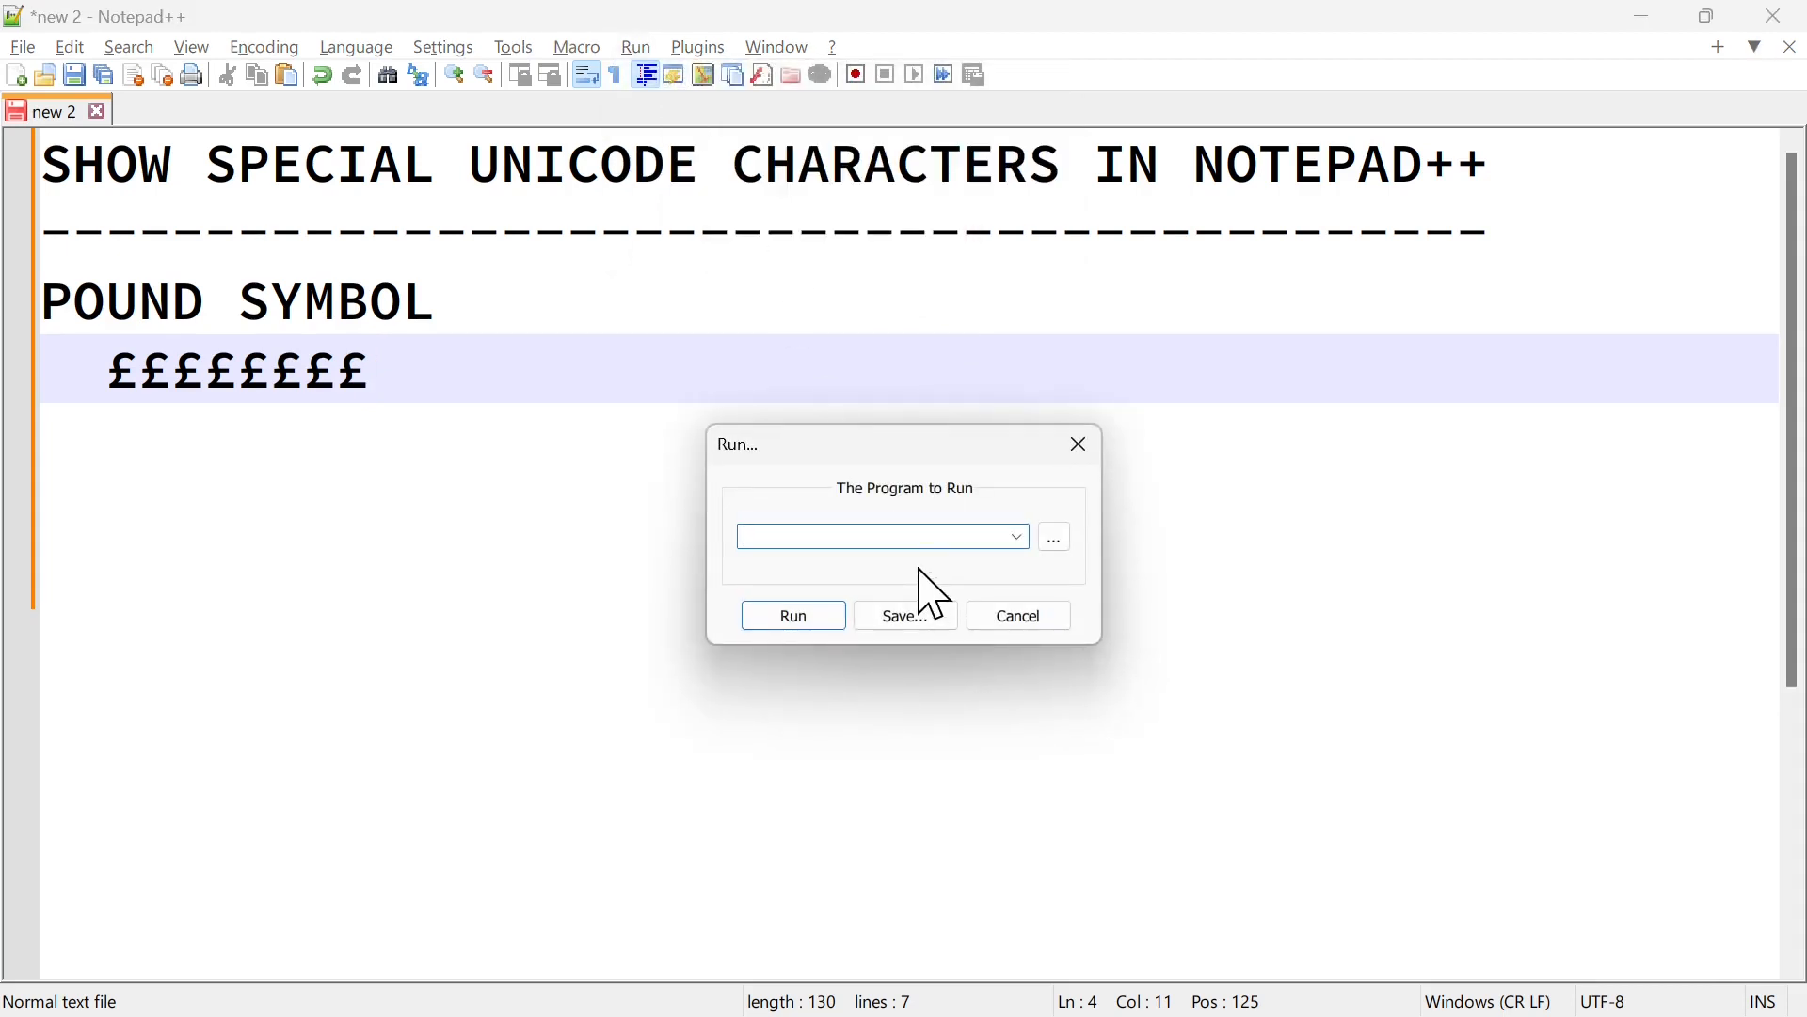
type("CHARMAP")
left_click(805, 618)
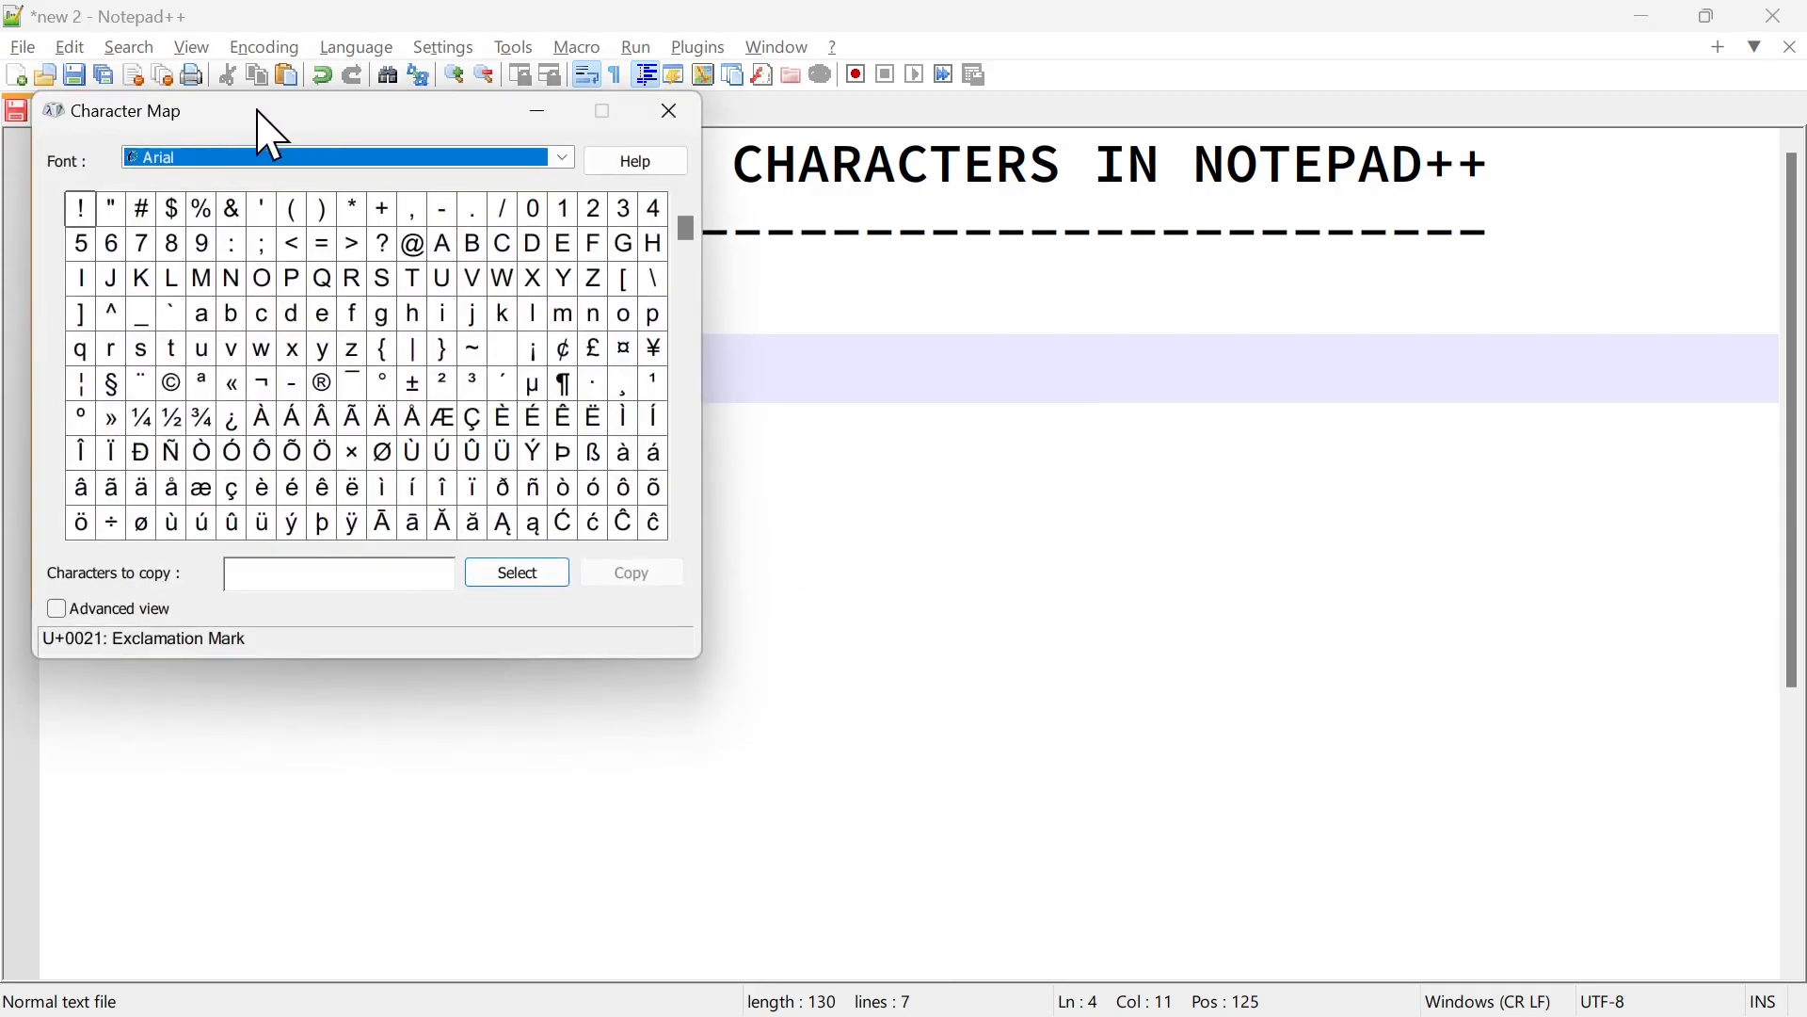
left_click_drag(194, 121, 430, 233)
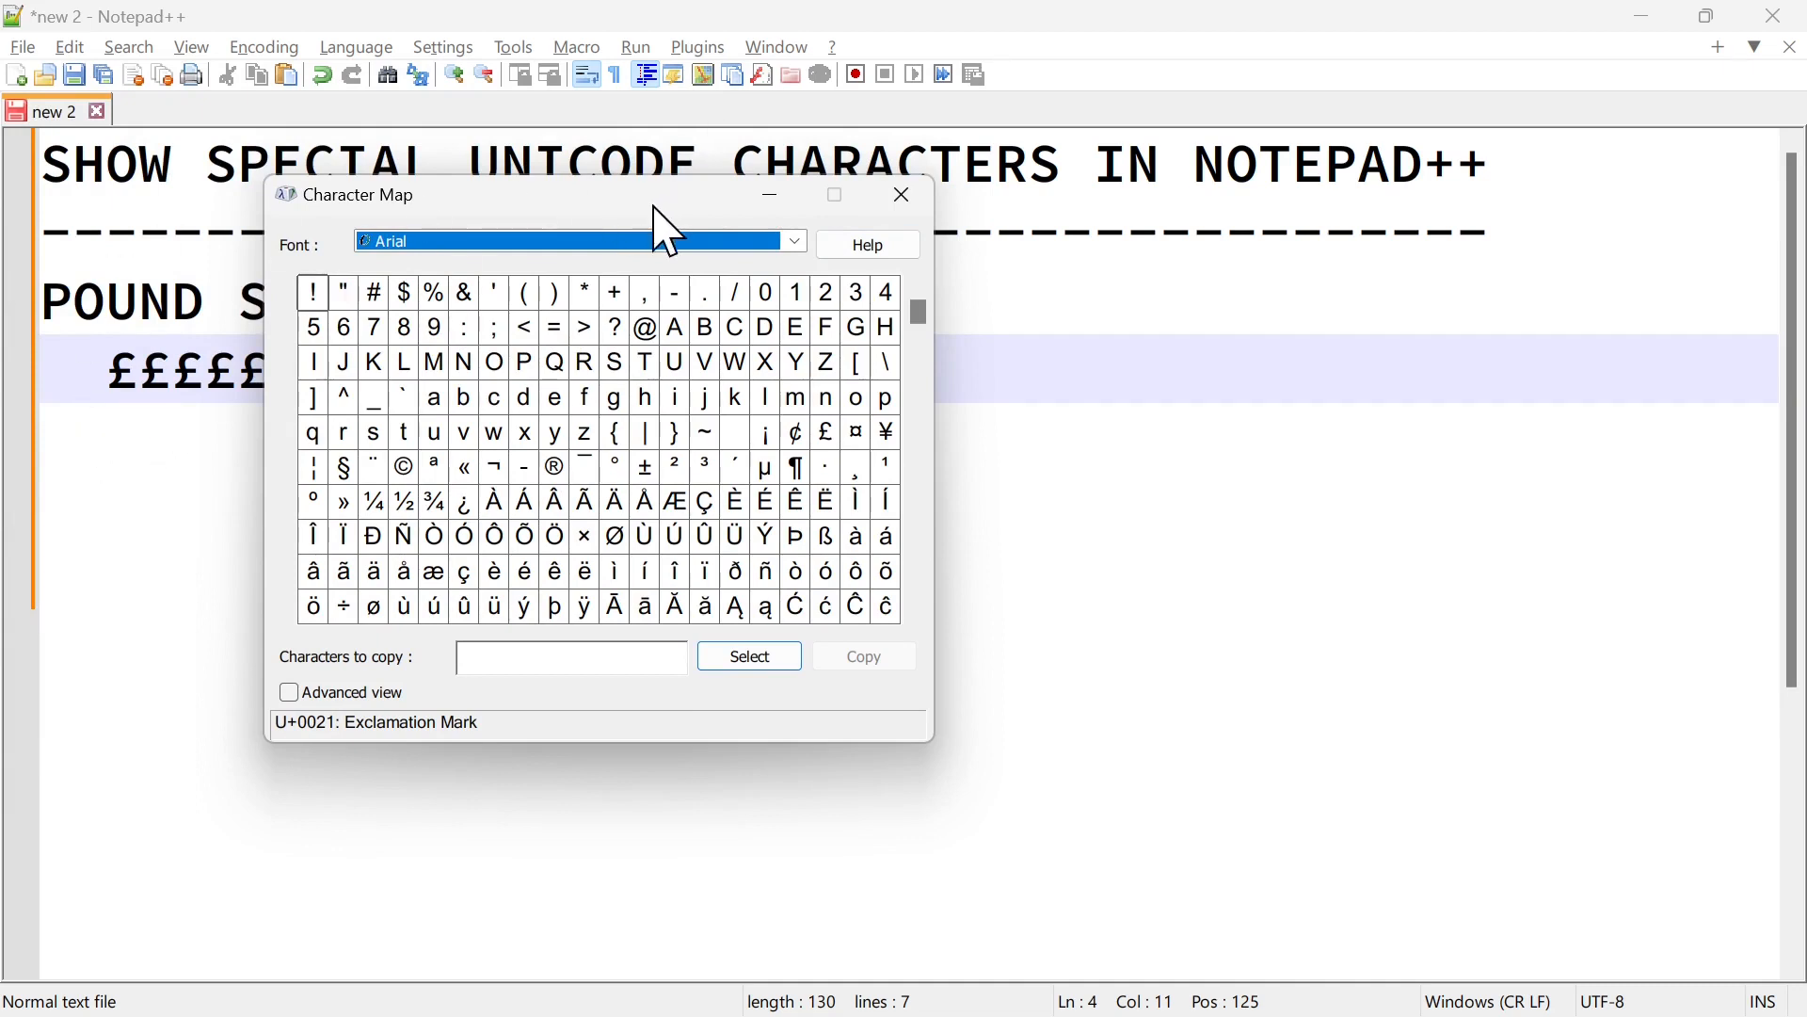
left_click(904, 196)
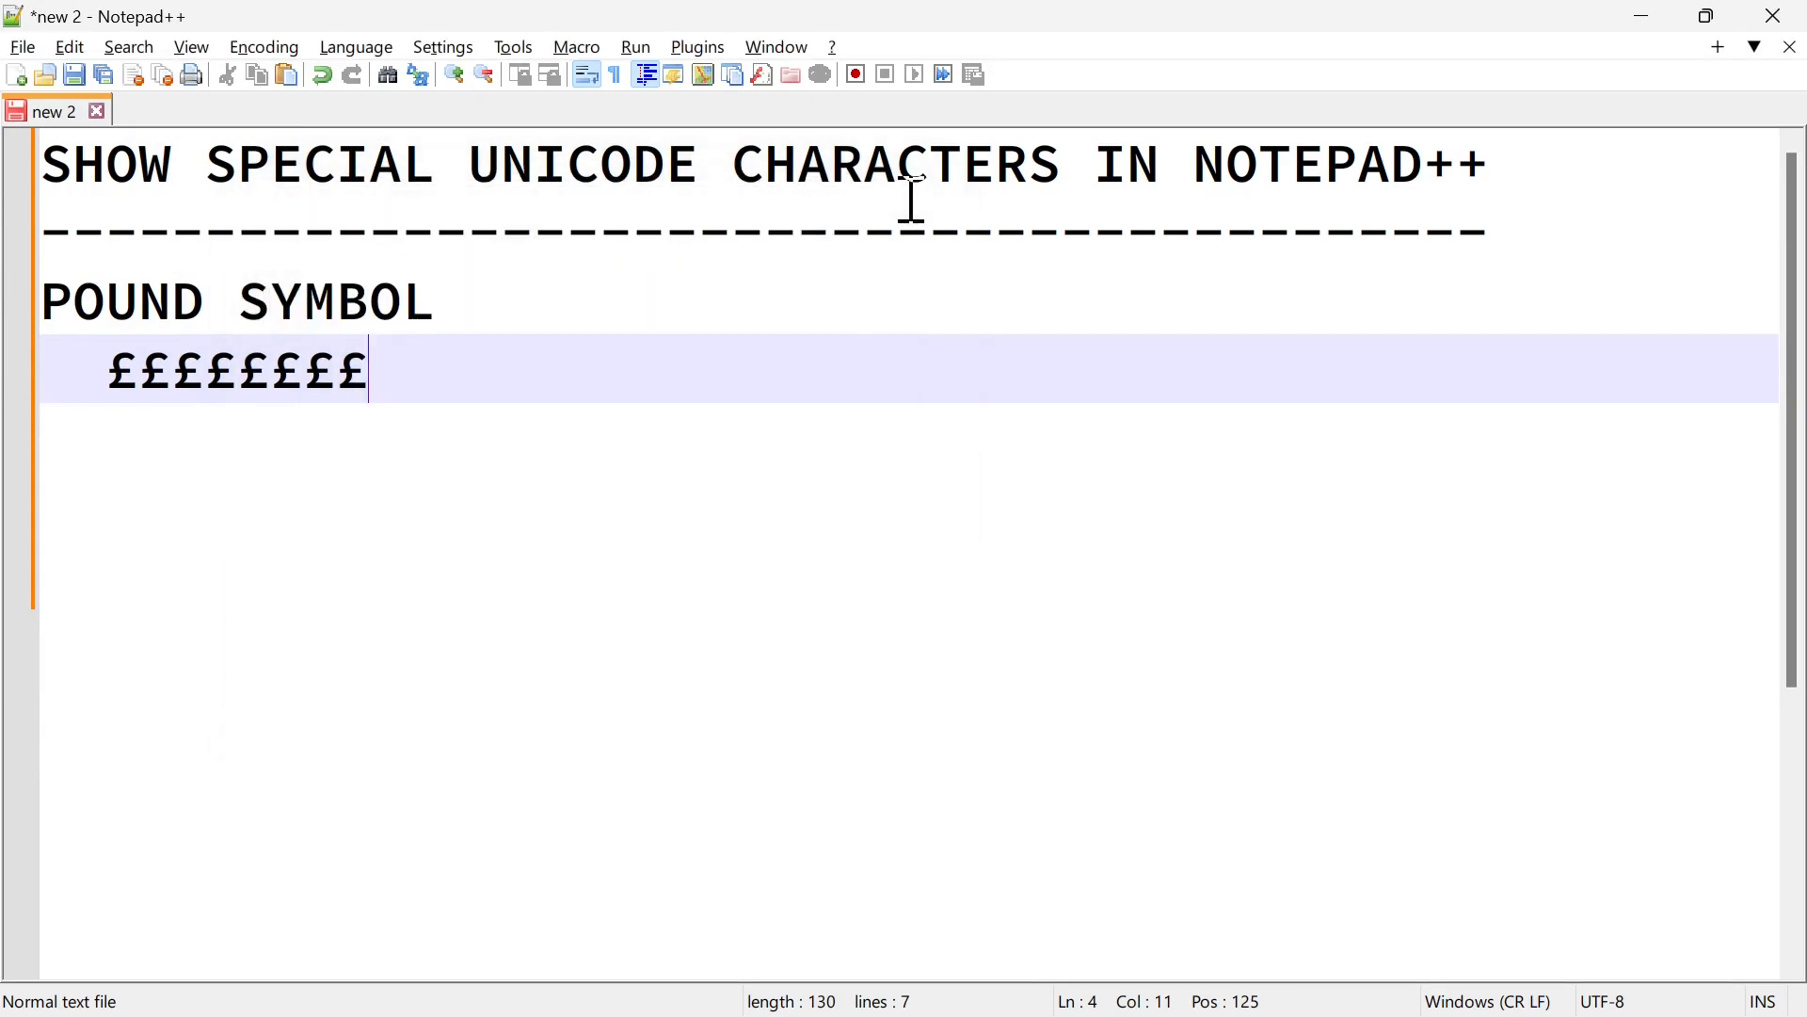
Step: Start saving the CHARMAP run command as a reusable entry, with the name "&Charmap"
left_click(636, 49)
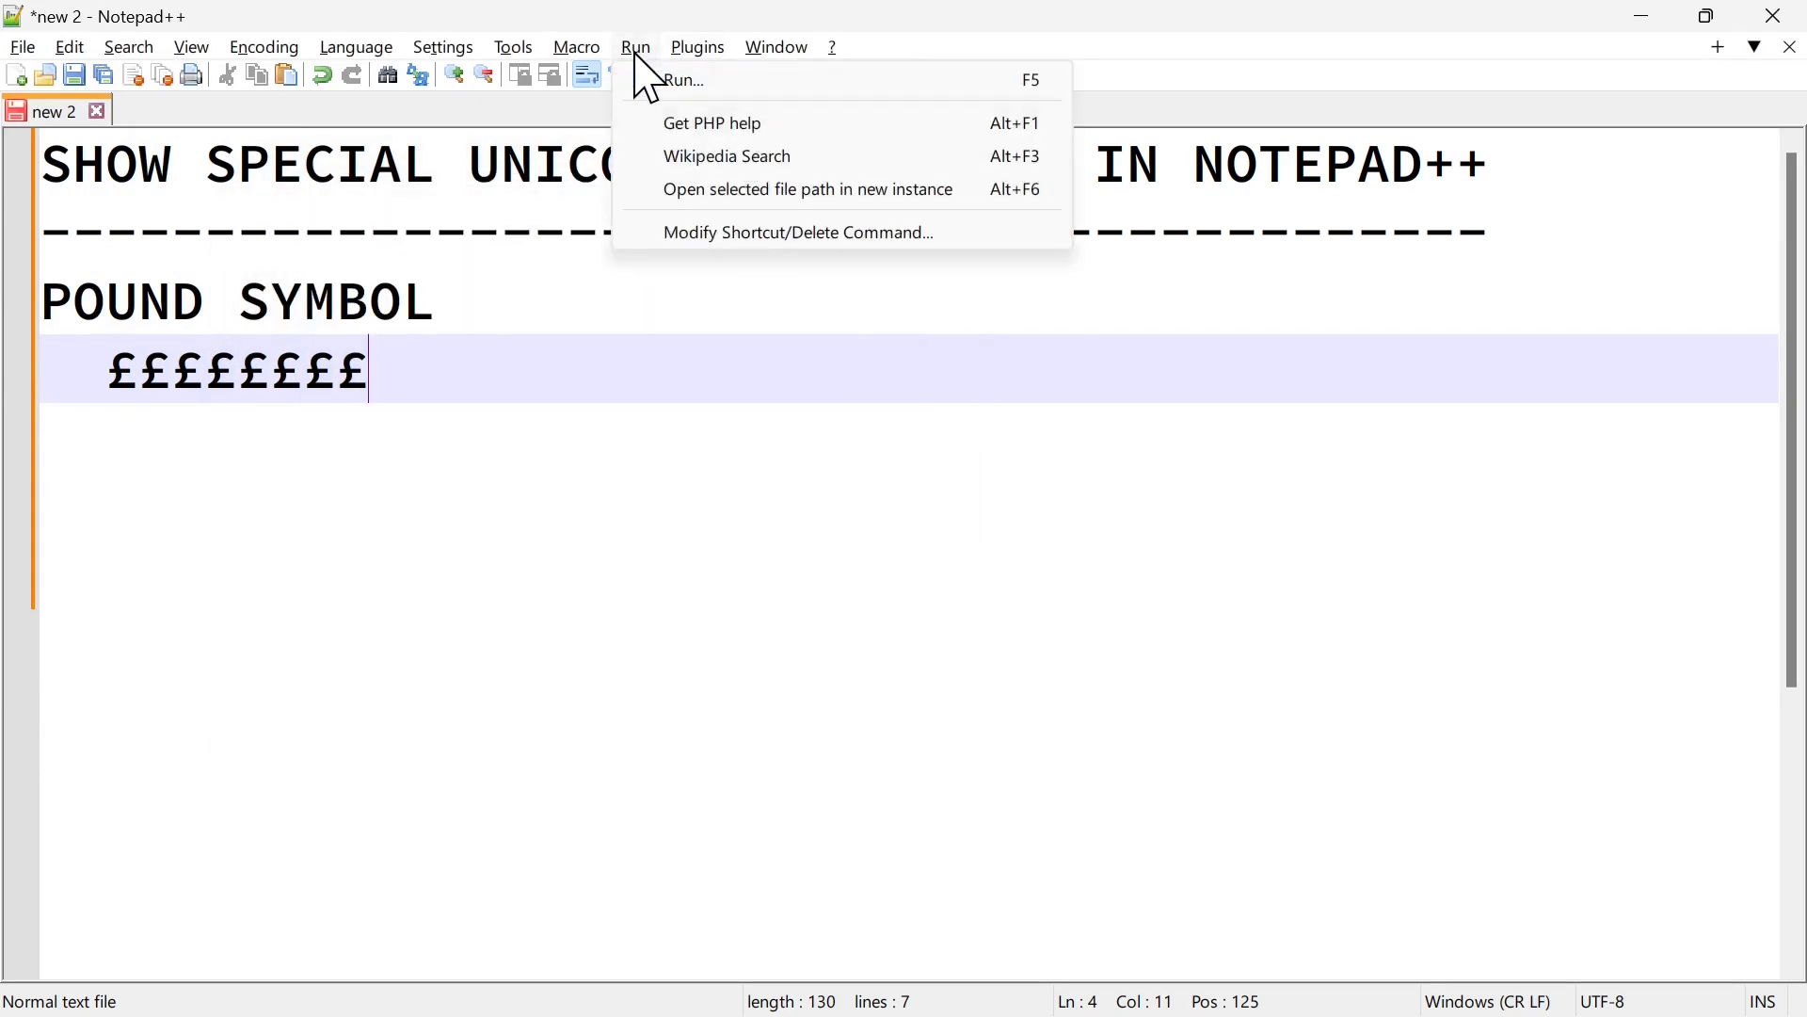
left_click(661, 83)
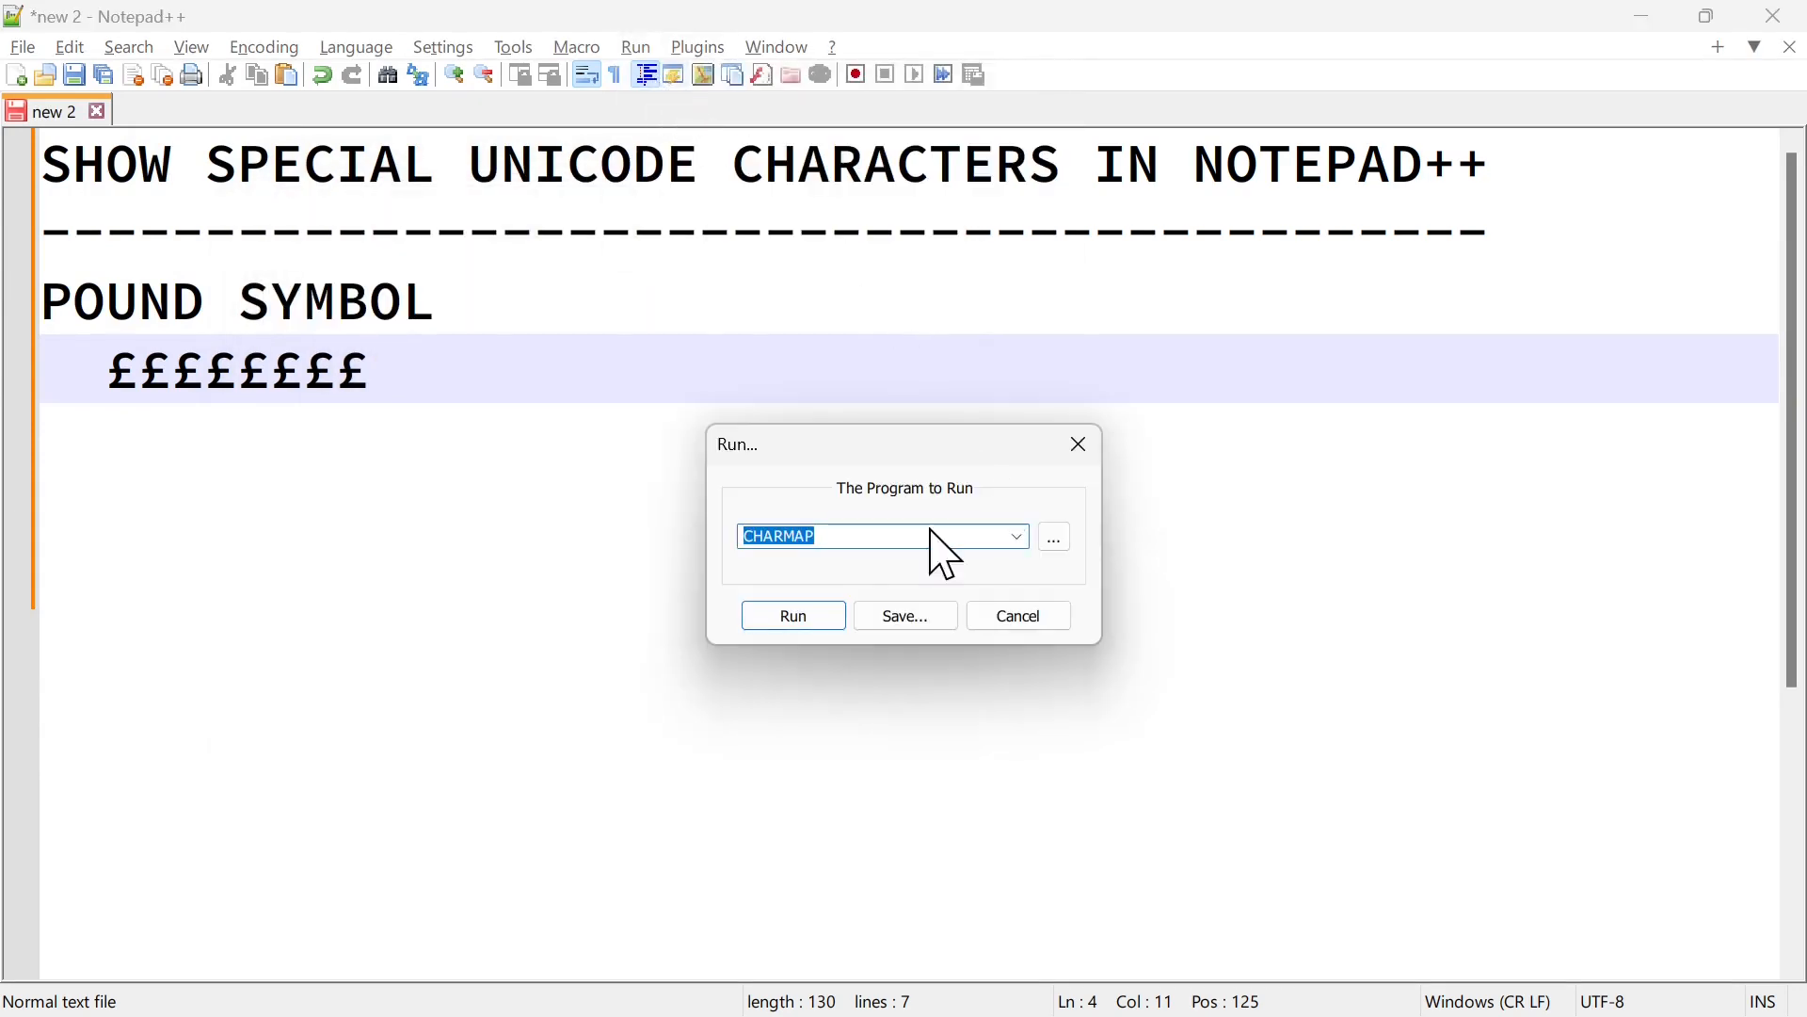
left_click_drag(828, 538, 702, 520)
left_click(921, 620)
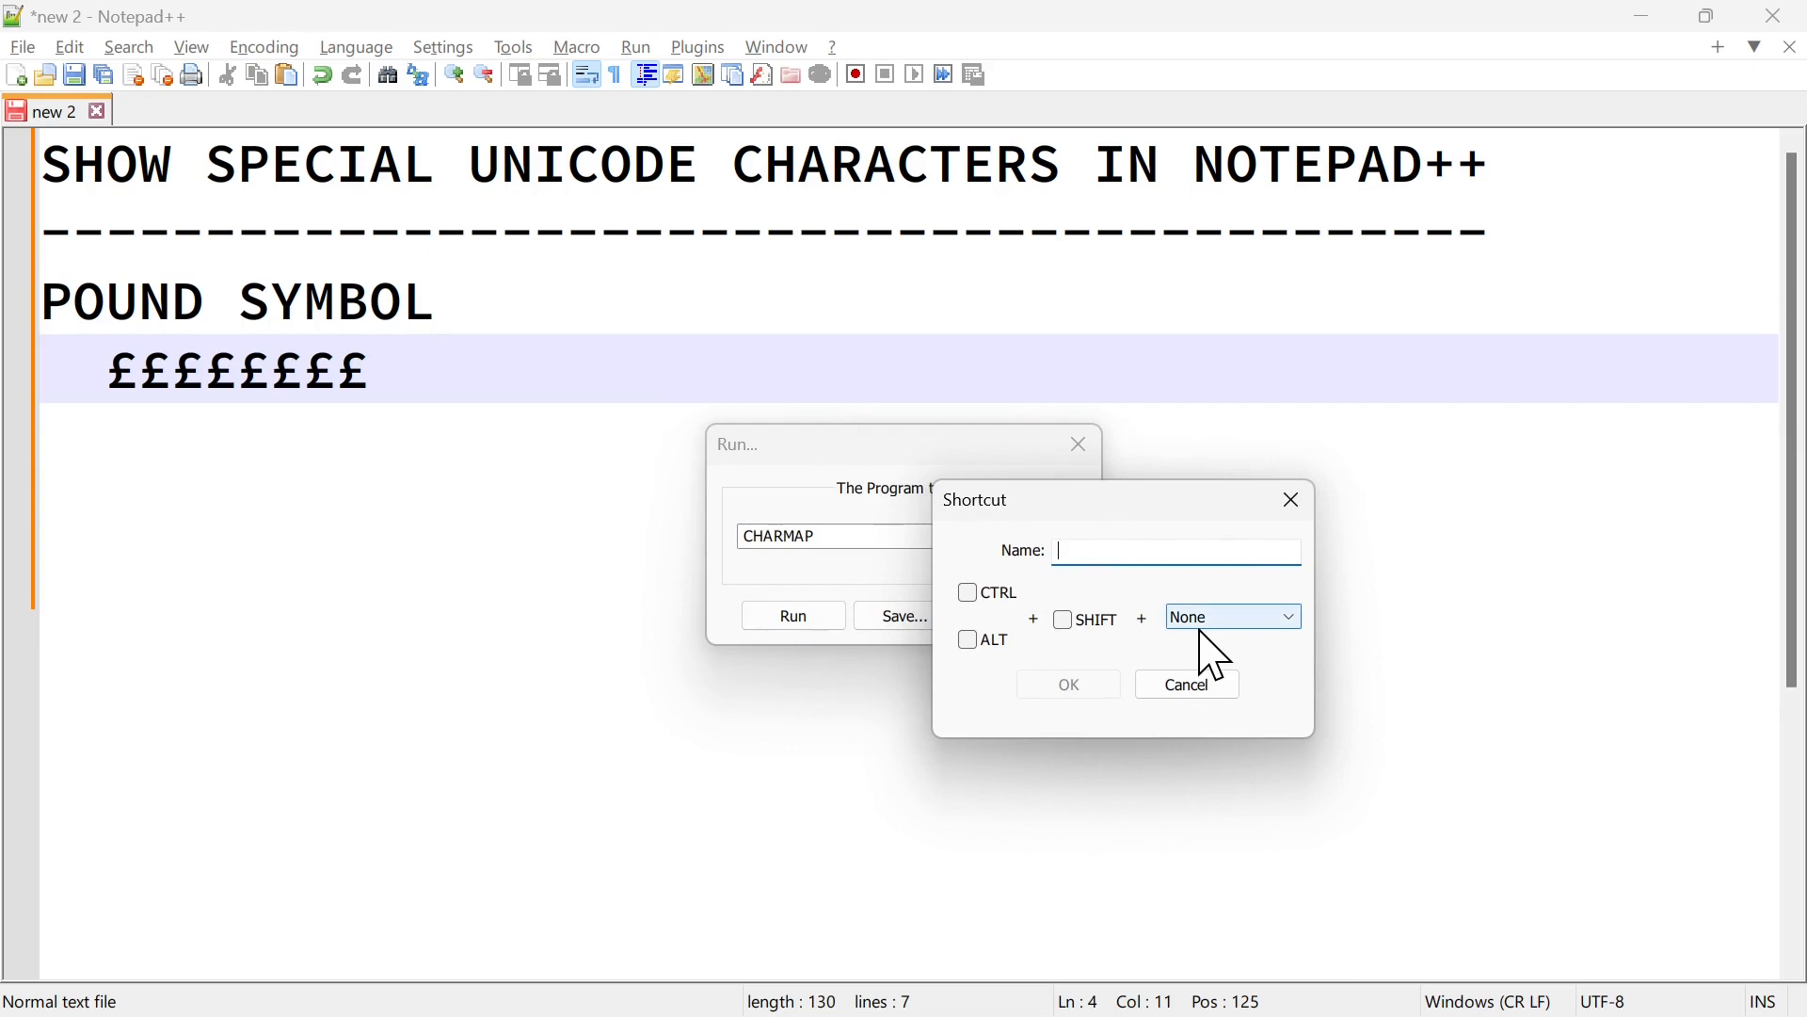
type("&")
type("unic")
key("BackSpace")
key("BackSpace")
key("BackSpace")
key("BackSpace")
type("Charmap")
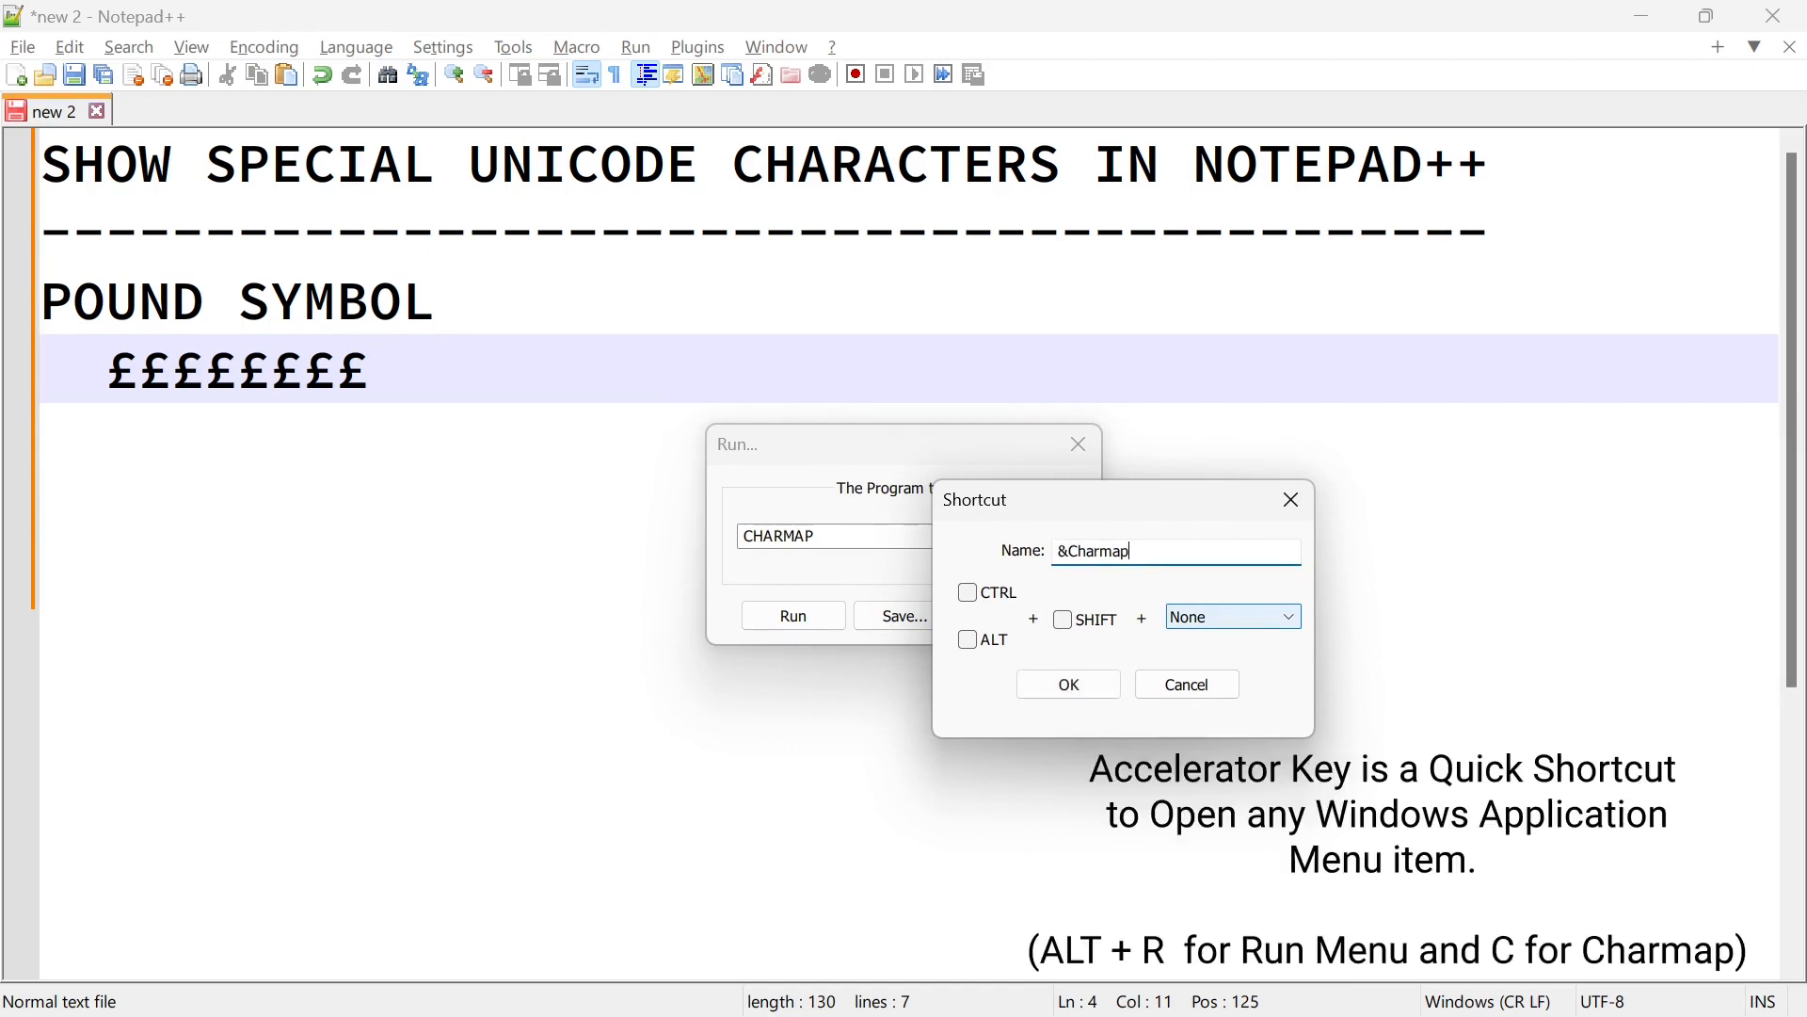
left_click_drag(1058, 553, 1072, 552)
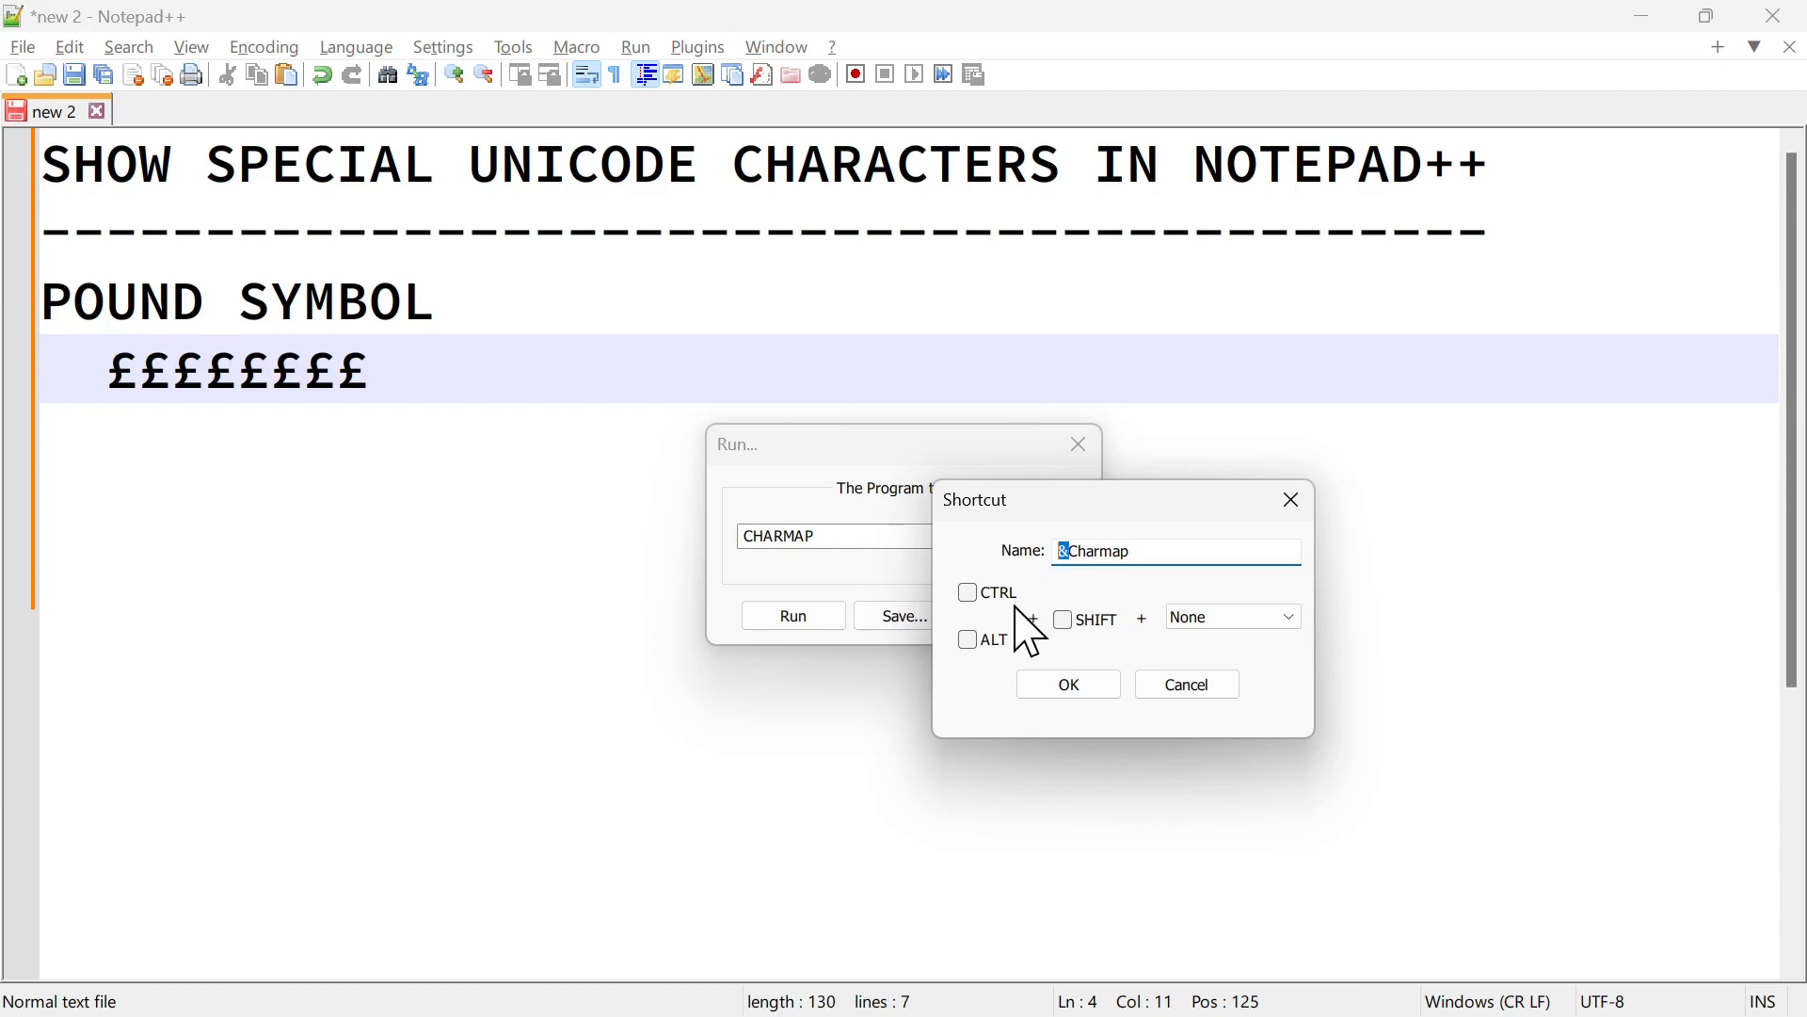
Step: Assign the key combination Ctrl+Alt+R to the &Charmap command
left_click(970, 595)
left_click(967, 642)
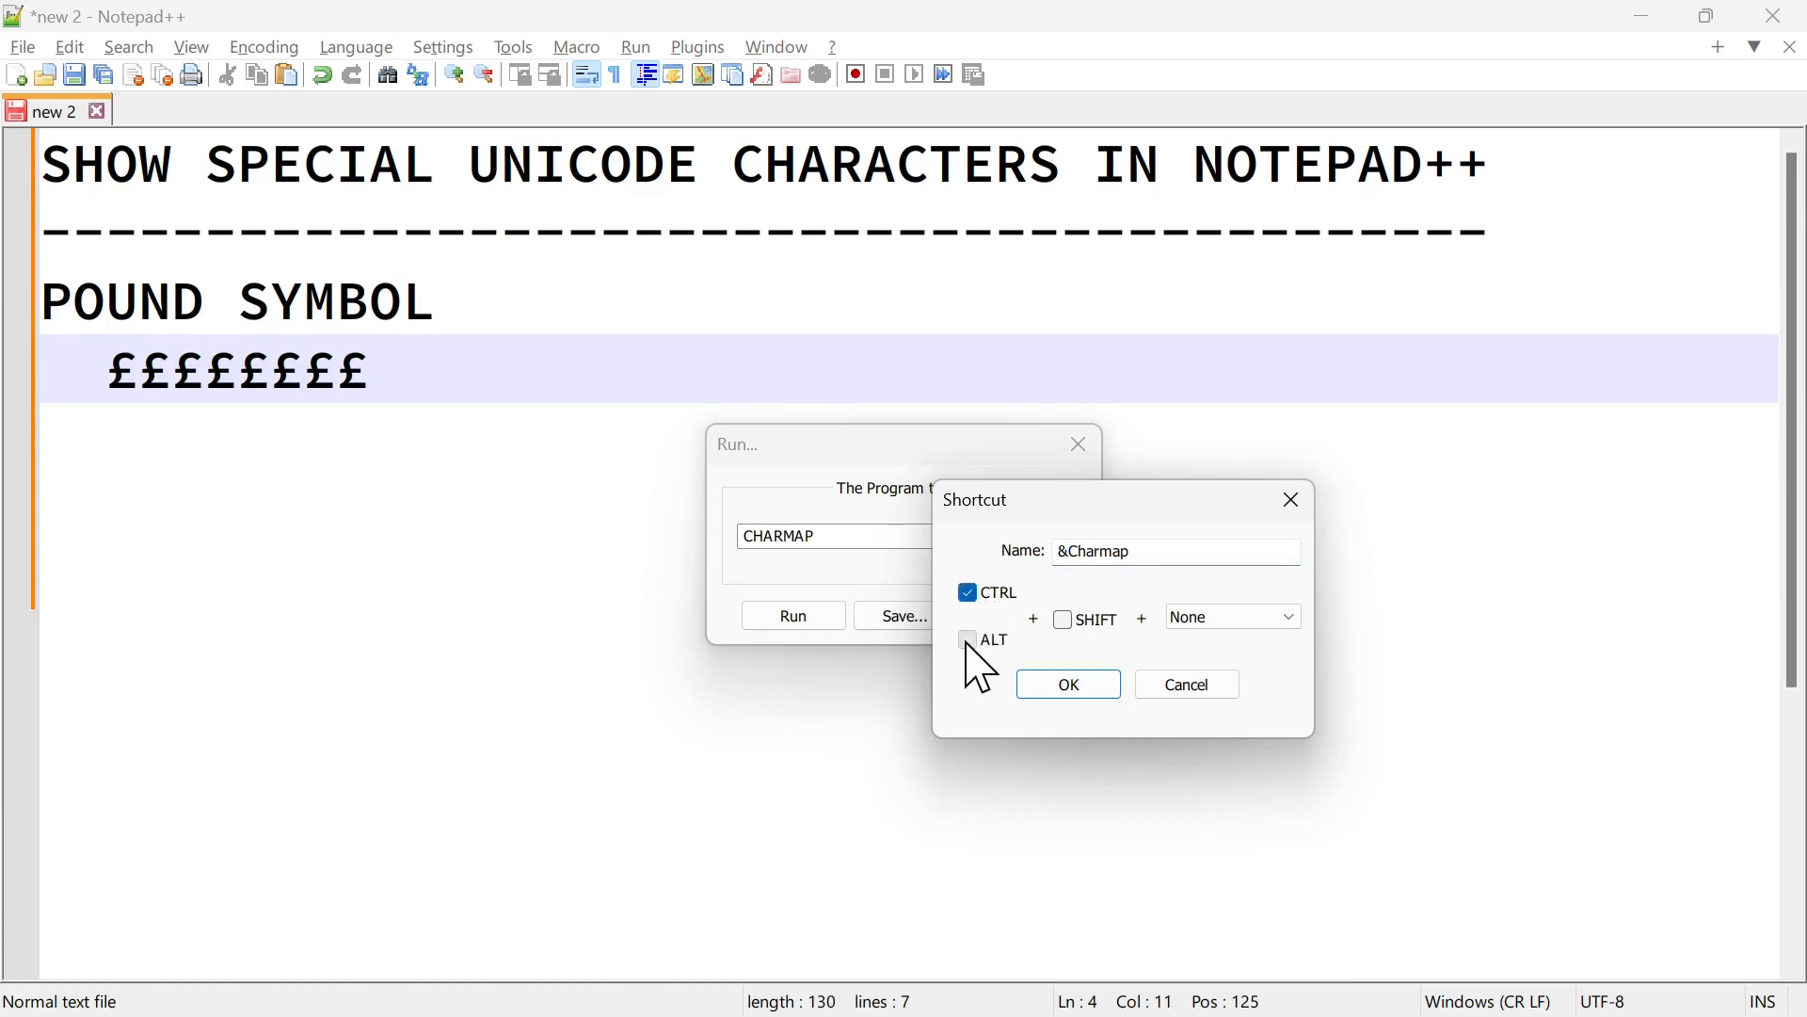
left_click(1065, 621)
left_click(1065, 619)
left_click(1217, 621)
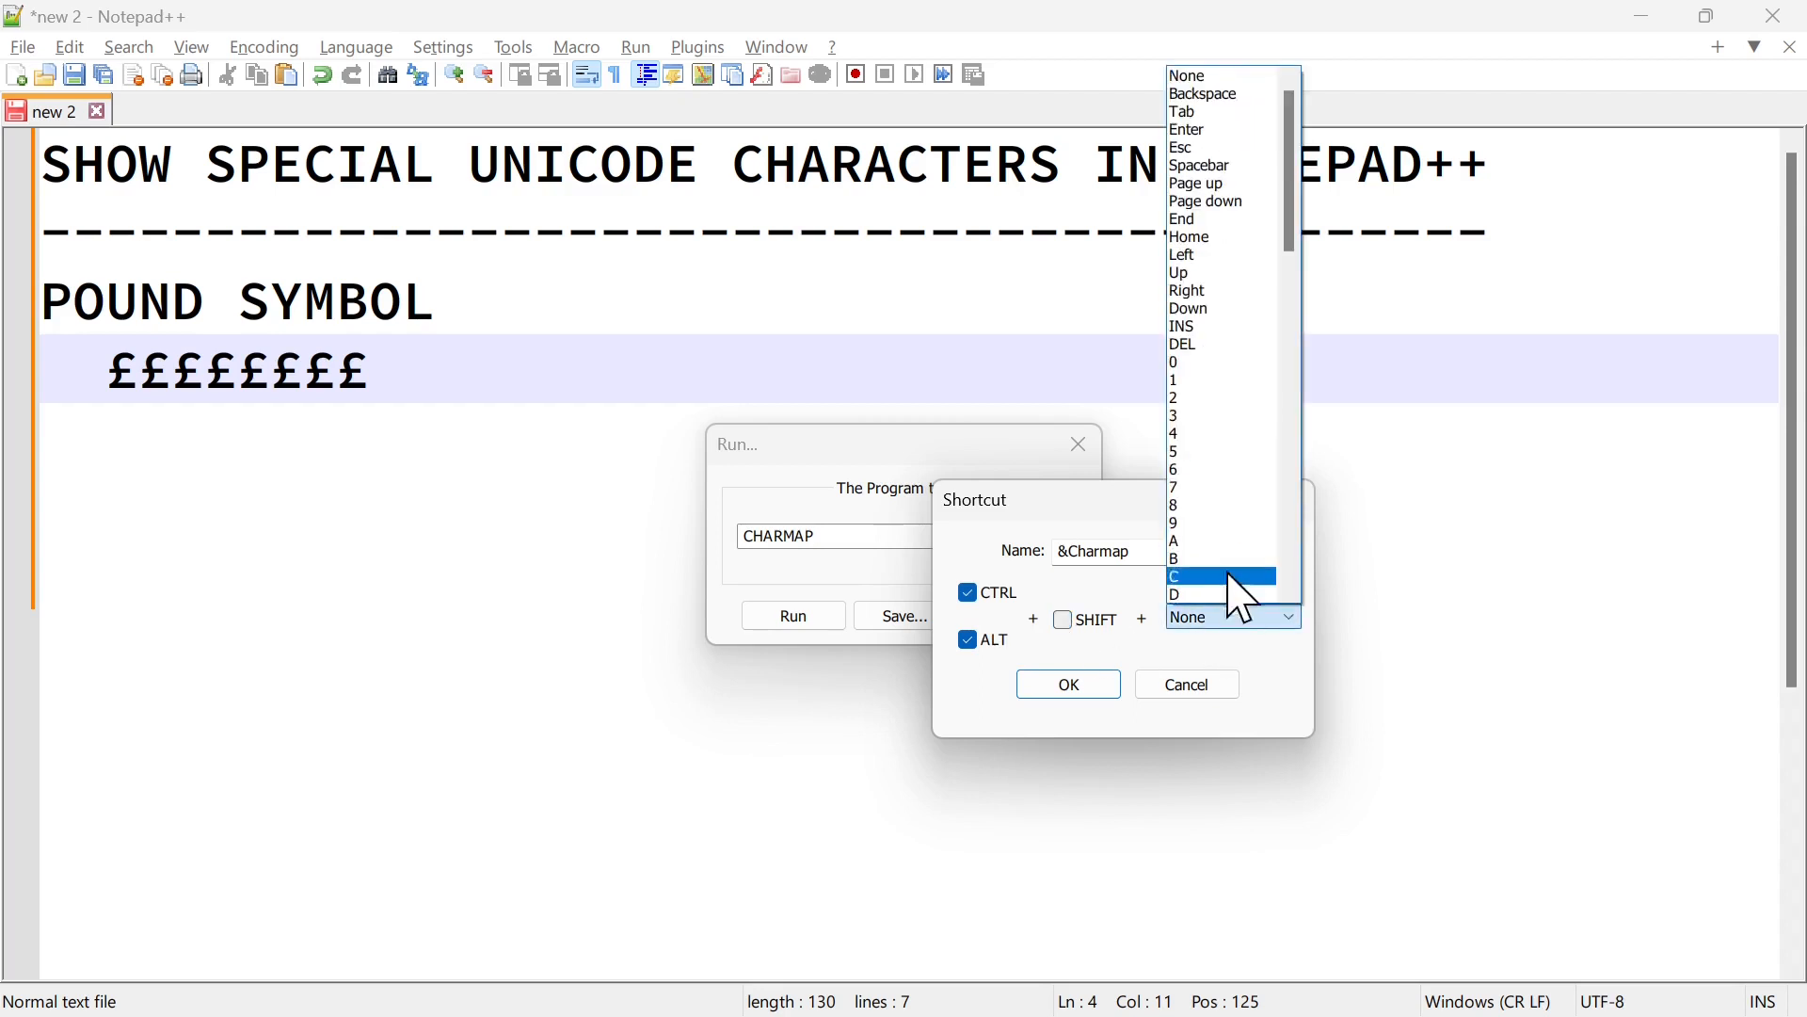
key("r")
left_click(1218, 621)
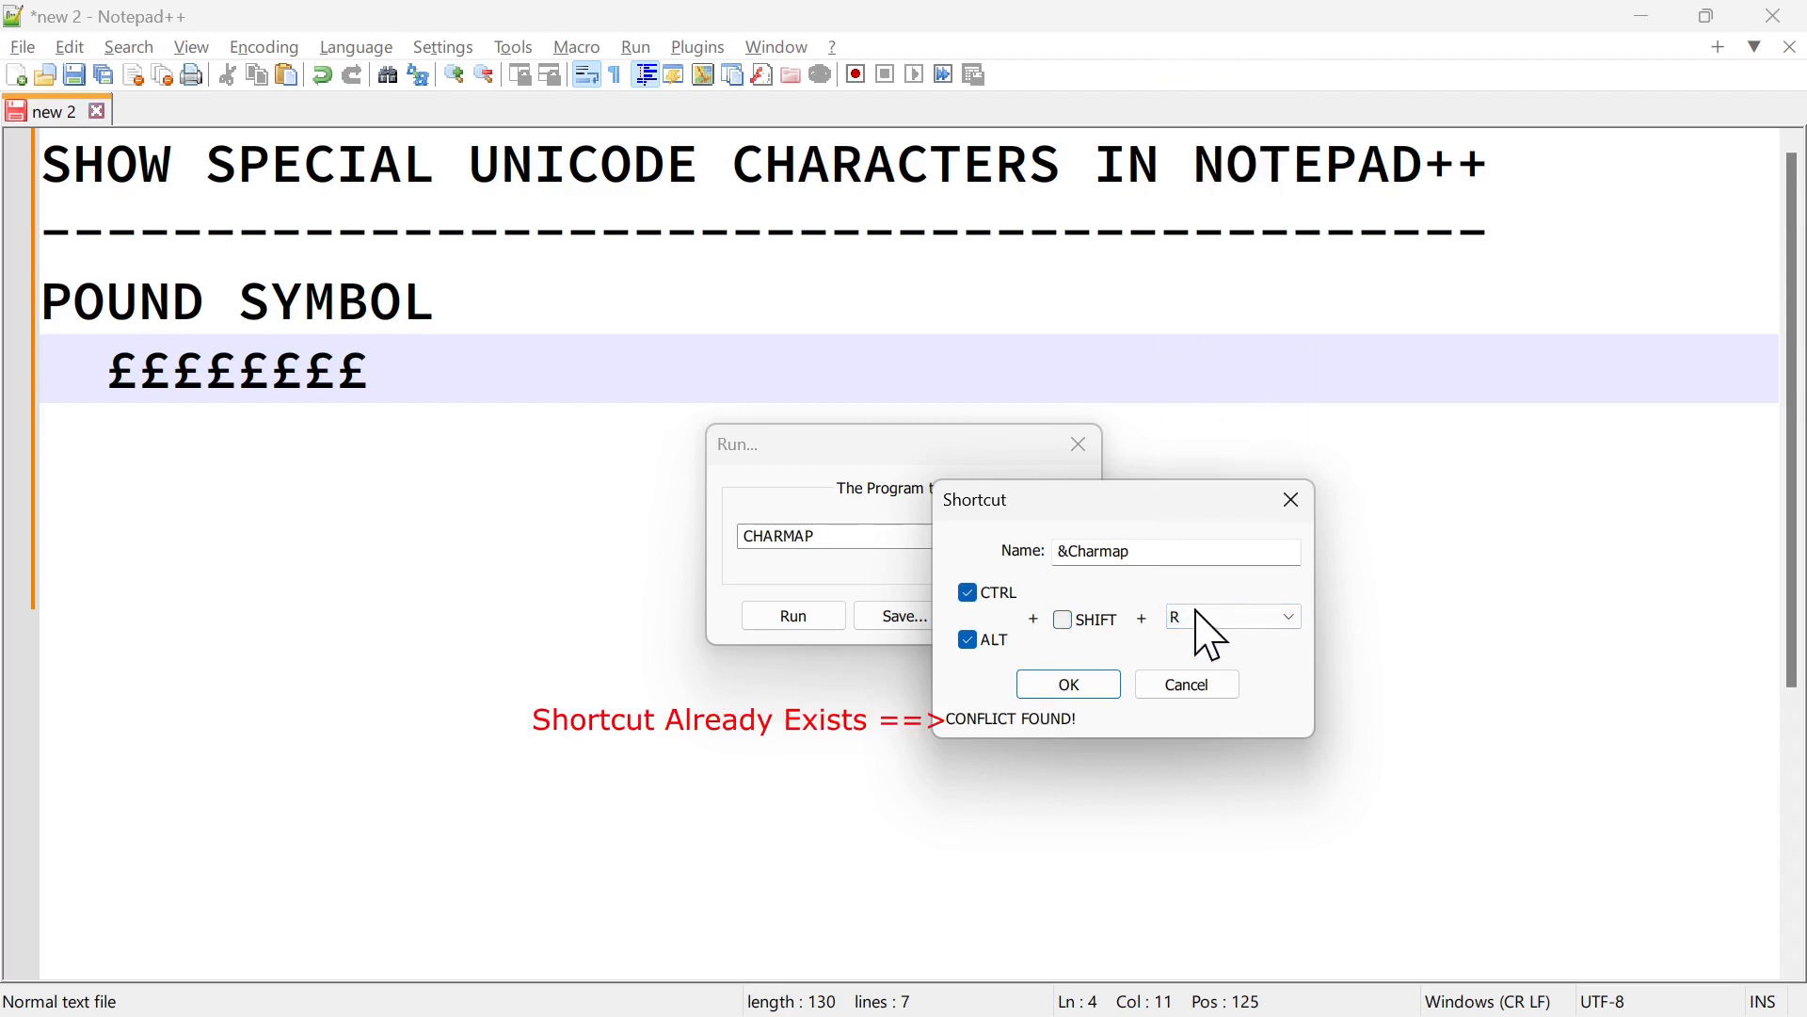
Step: Change the command's key combination to Alt+Shift+R, save the command and dismiss the run dialog
left_click(969, 642)
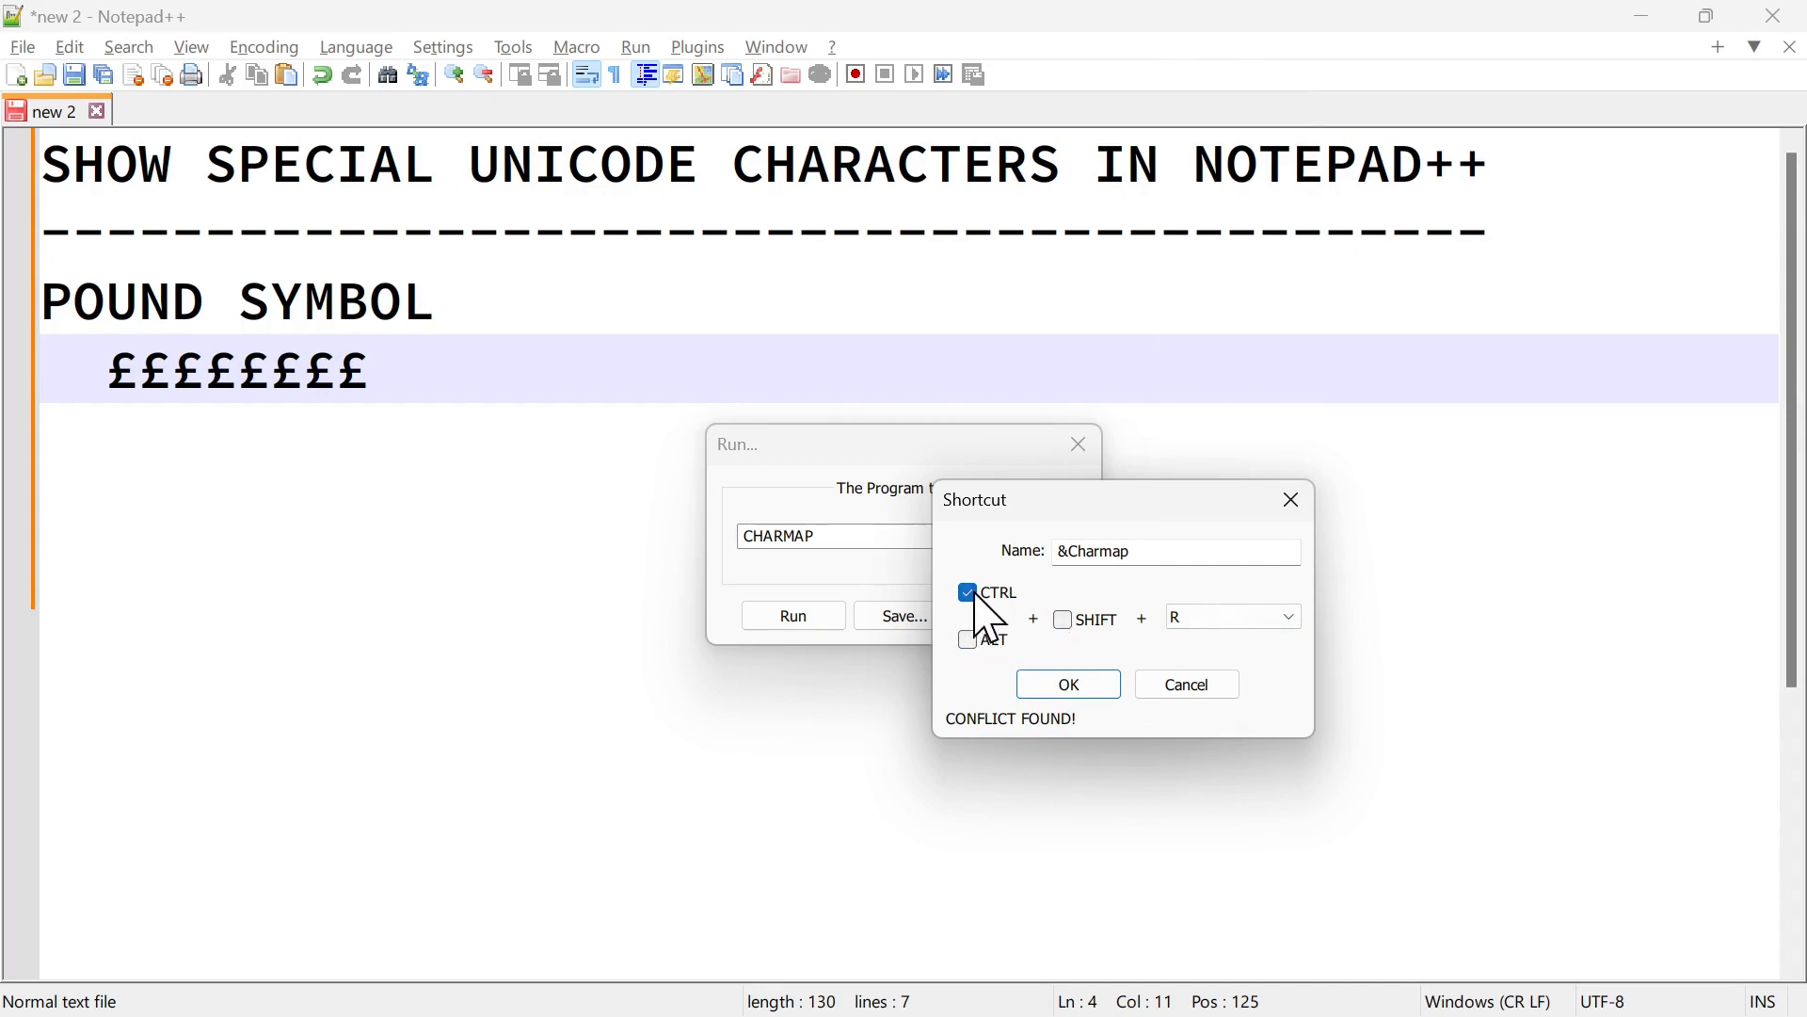
left_click(969, 593)
left_click(1065, 620)
left_click(969, 642)
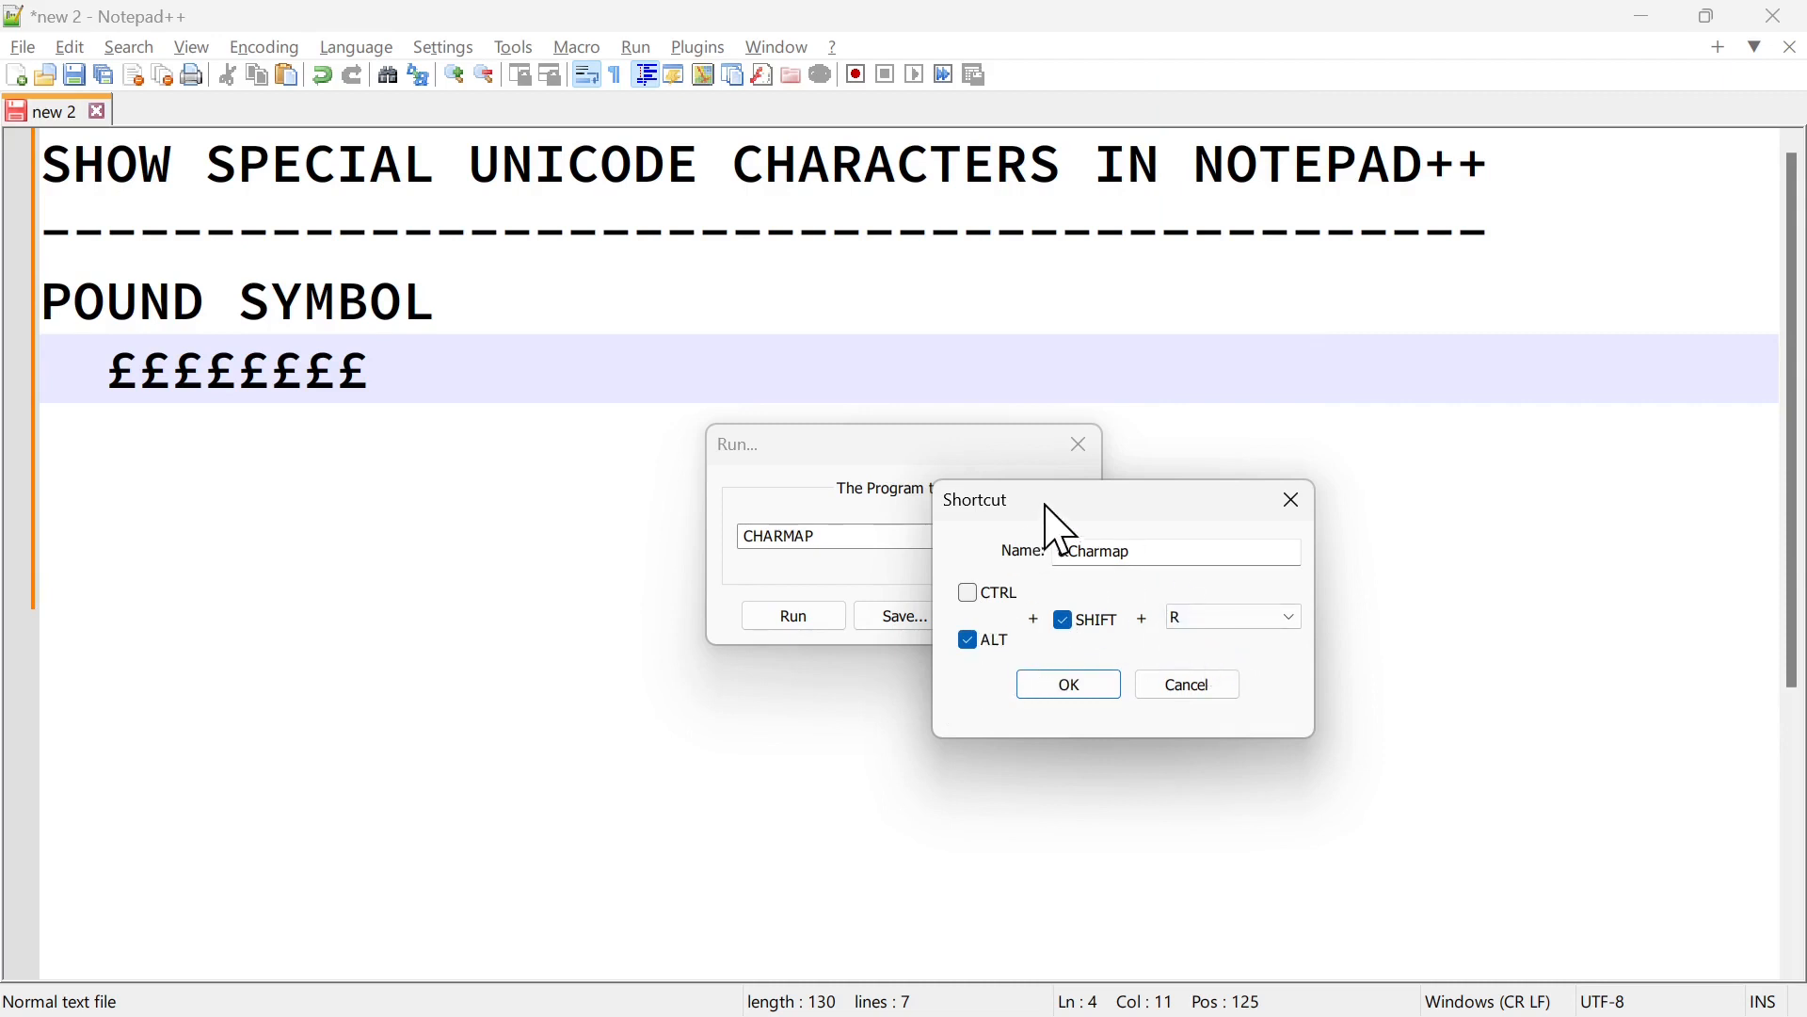
left_click_drag(1046, 501, 1193, 505)
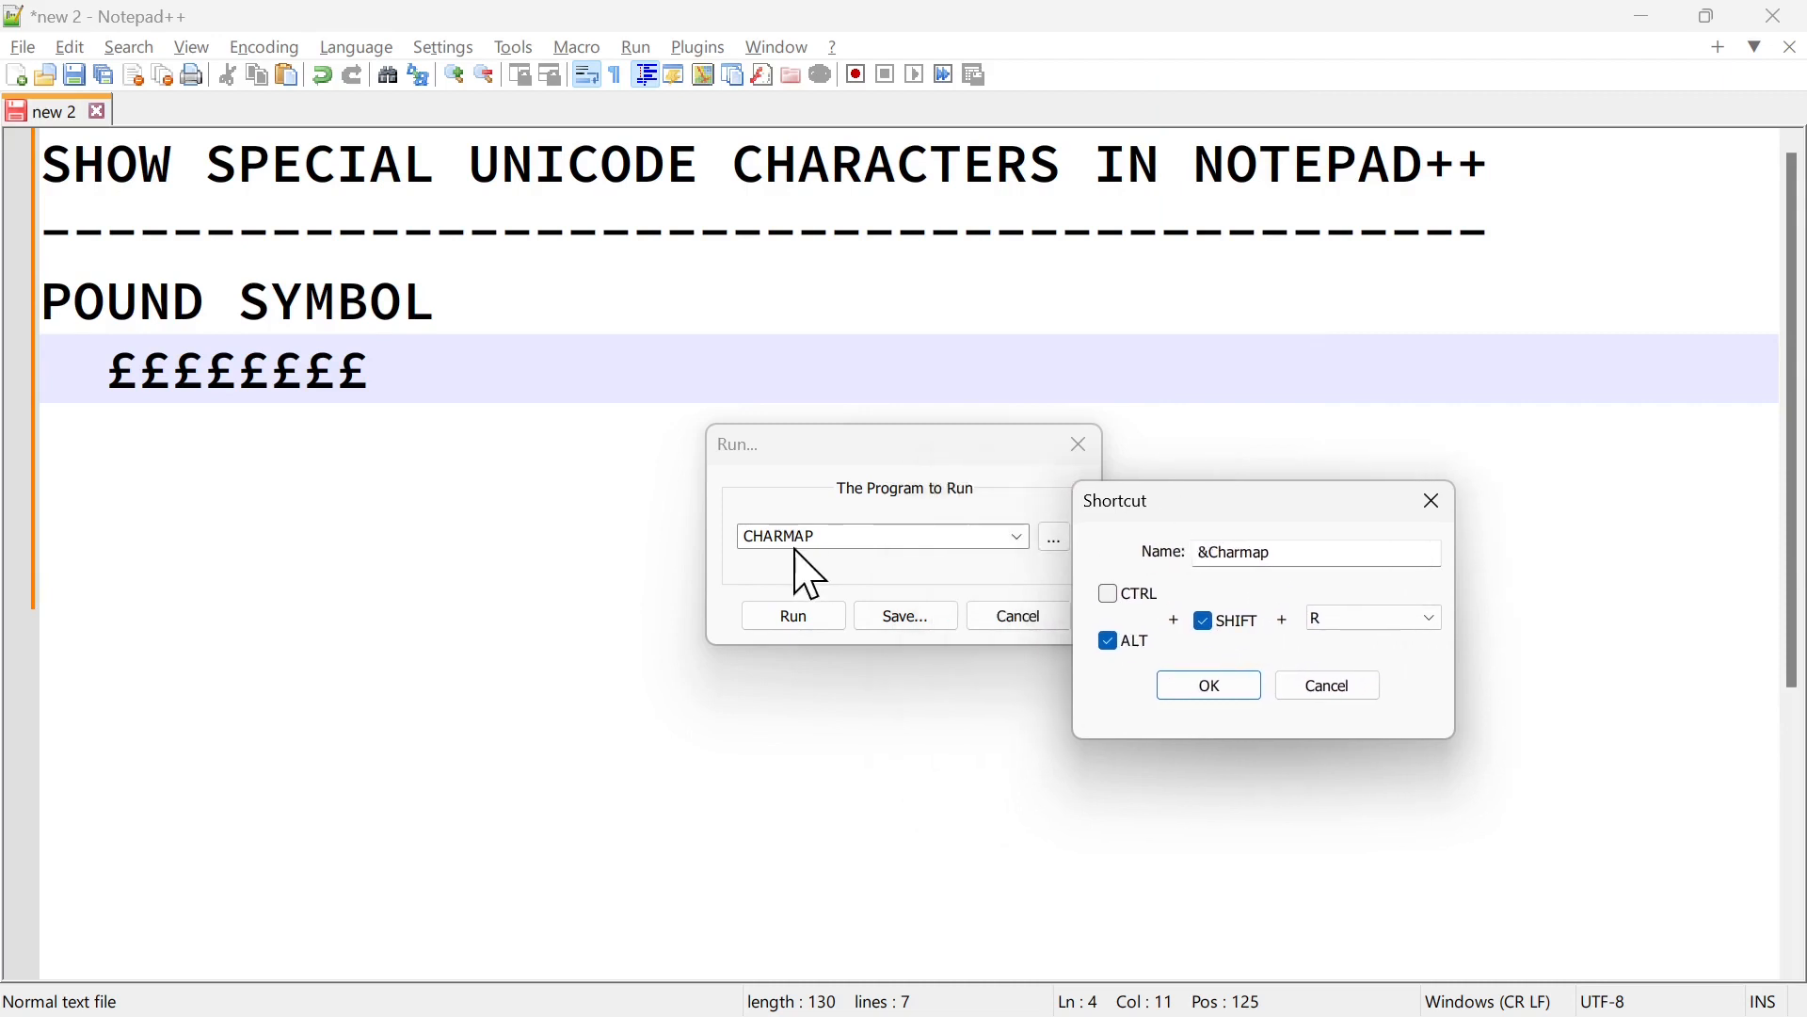
left_click(1210, 692)
left_click(909, 623)
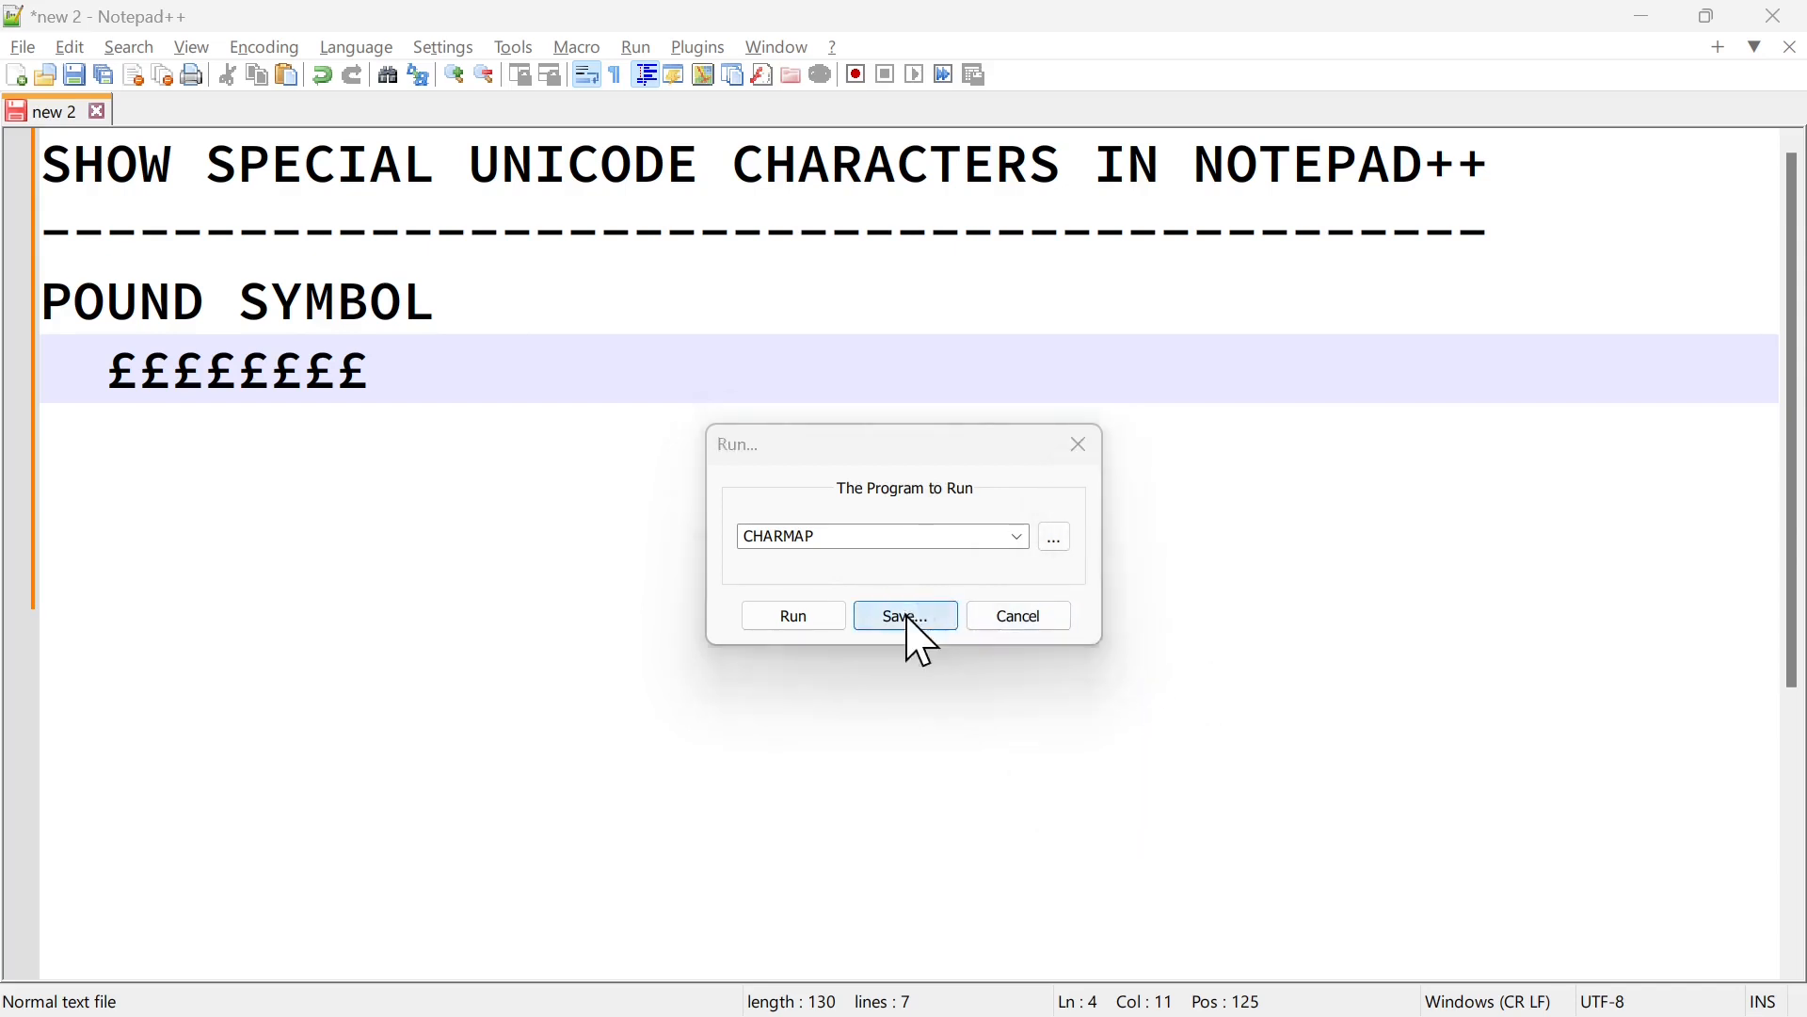
left_click(976, 632)
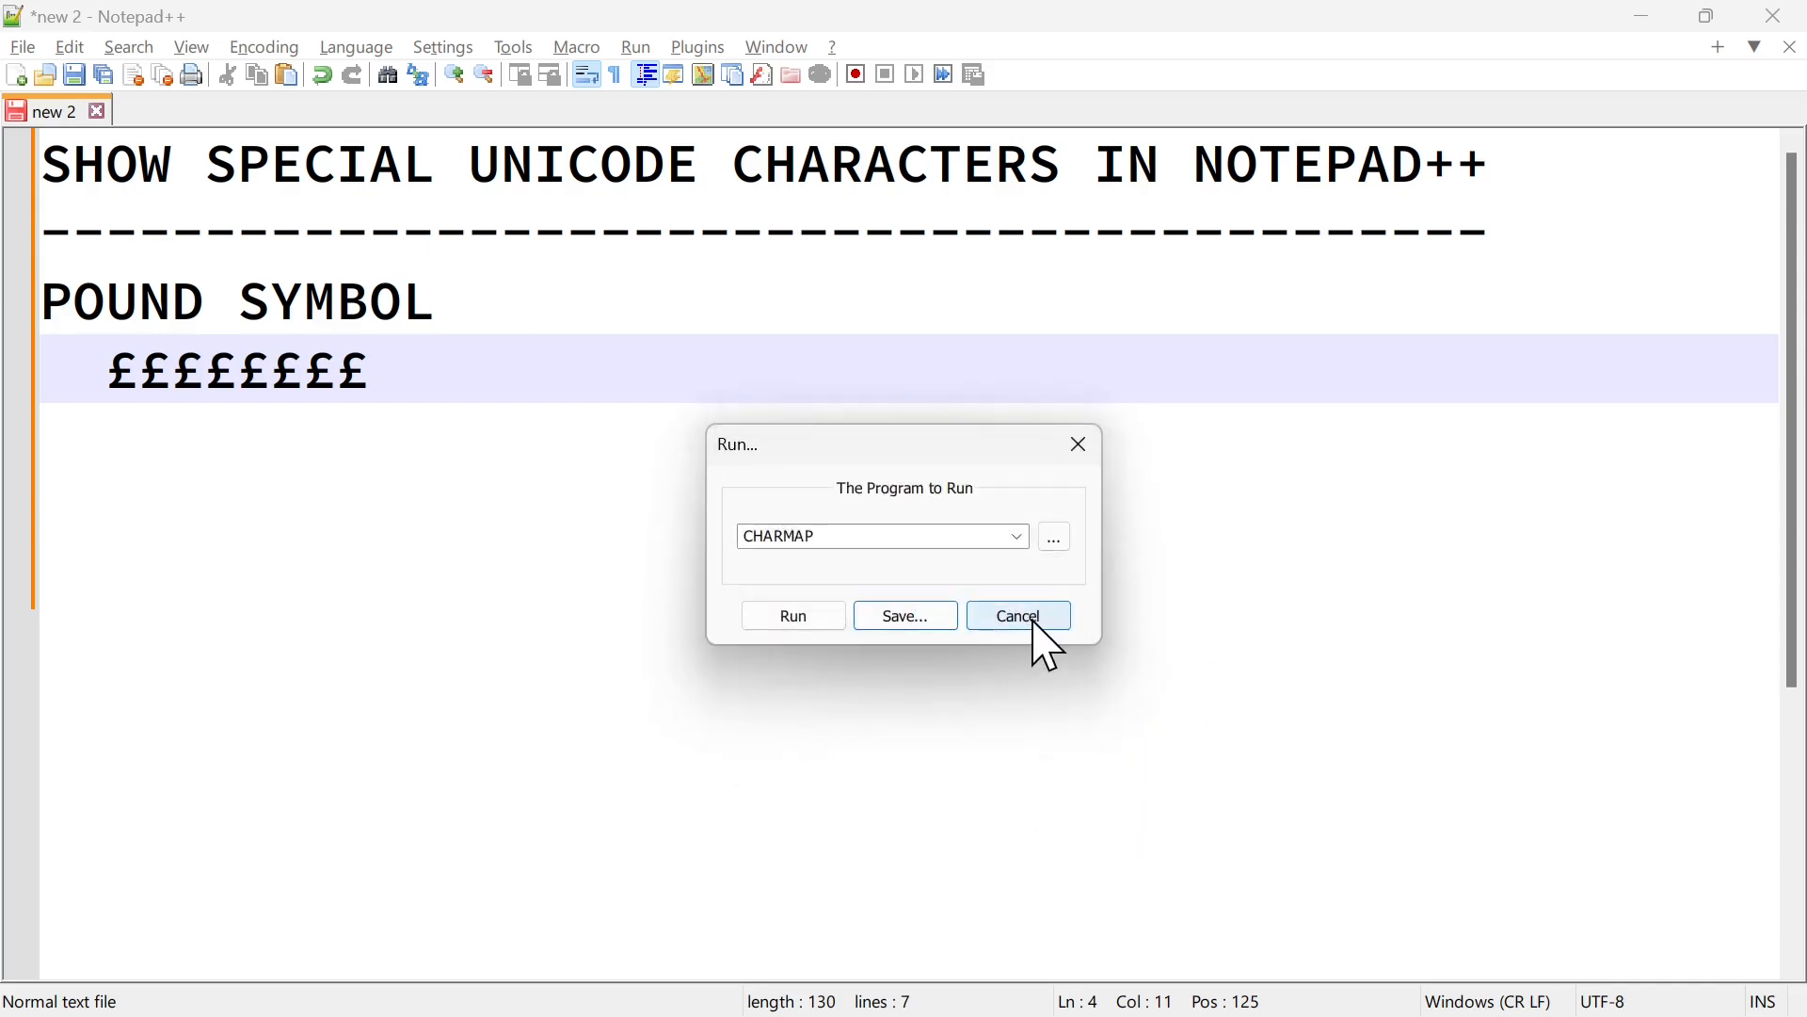
left_click(1034, 621)
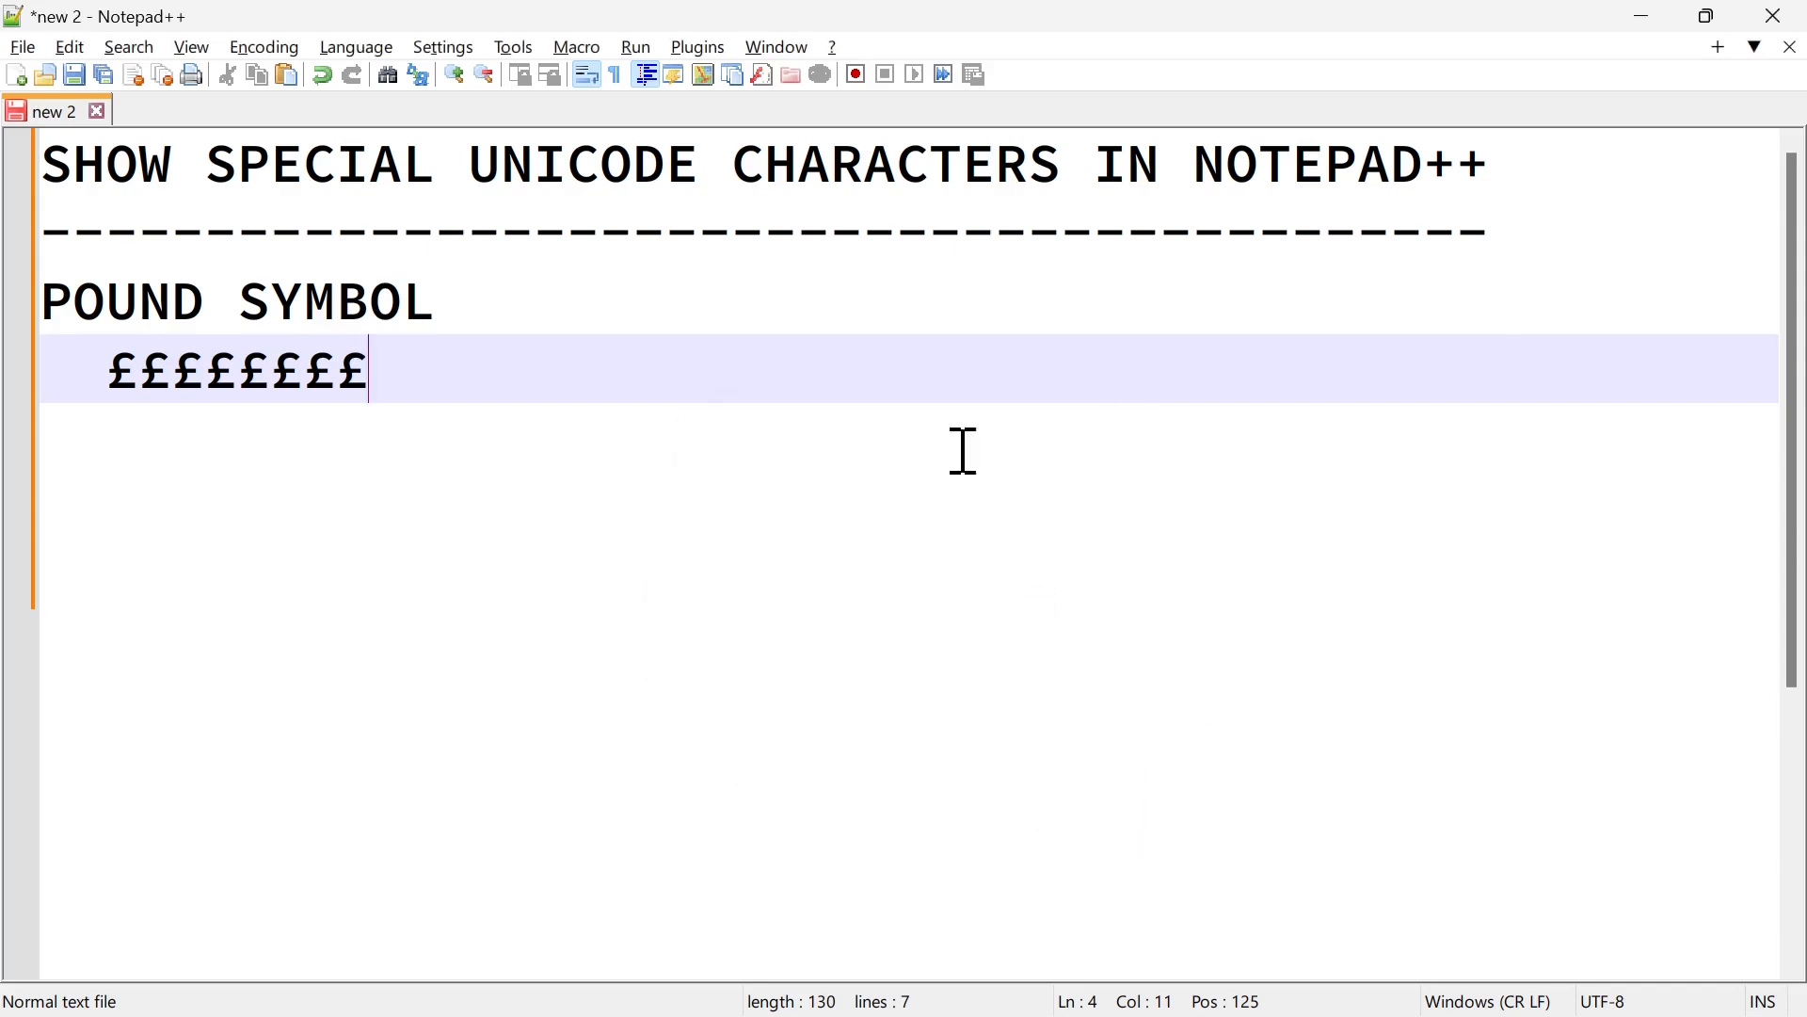
Step: Check the saved Charmap entry, open Character Map and copy the Arial Pound Sign (£)
left_click(640, 49)
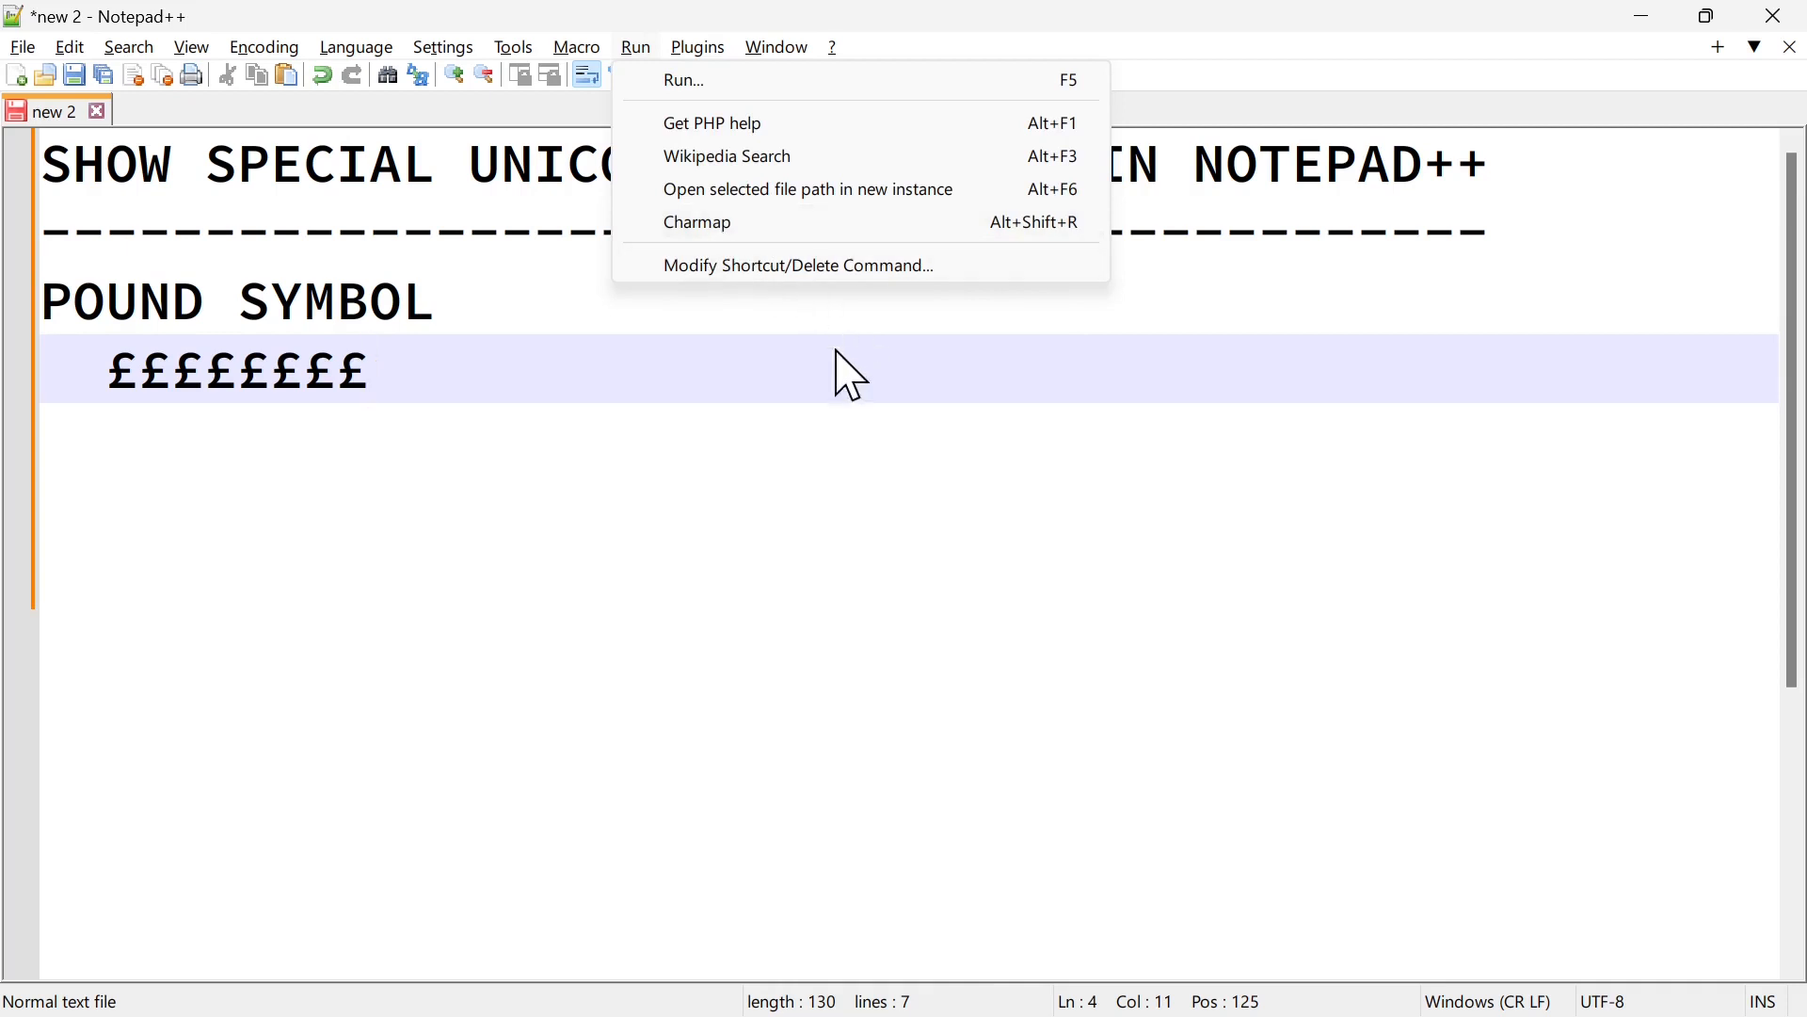
left_click(869, 493)
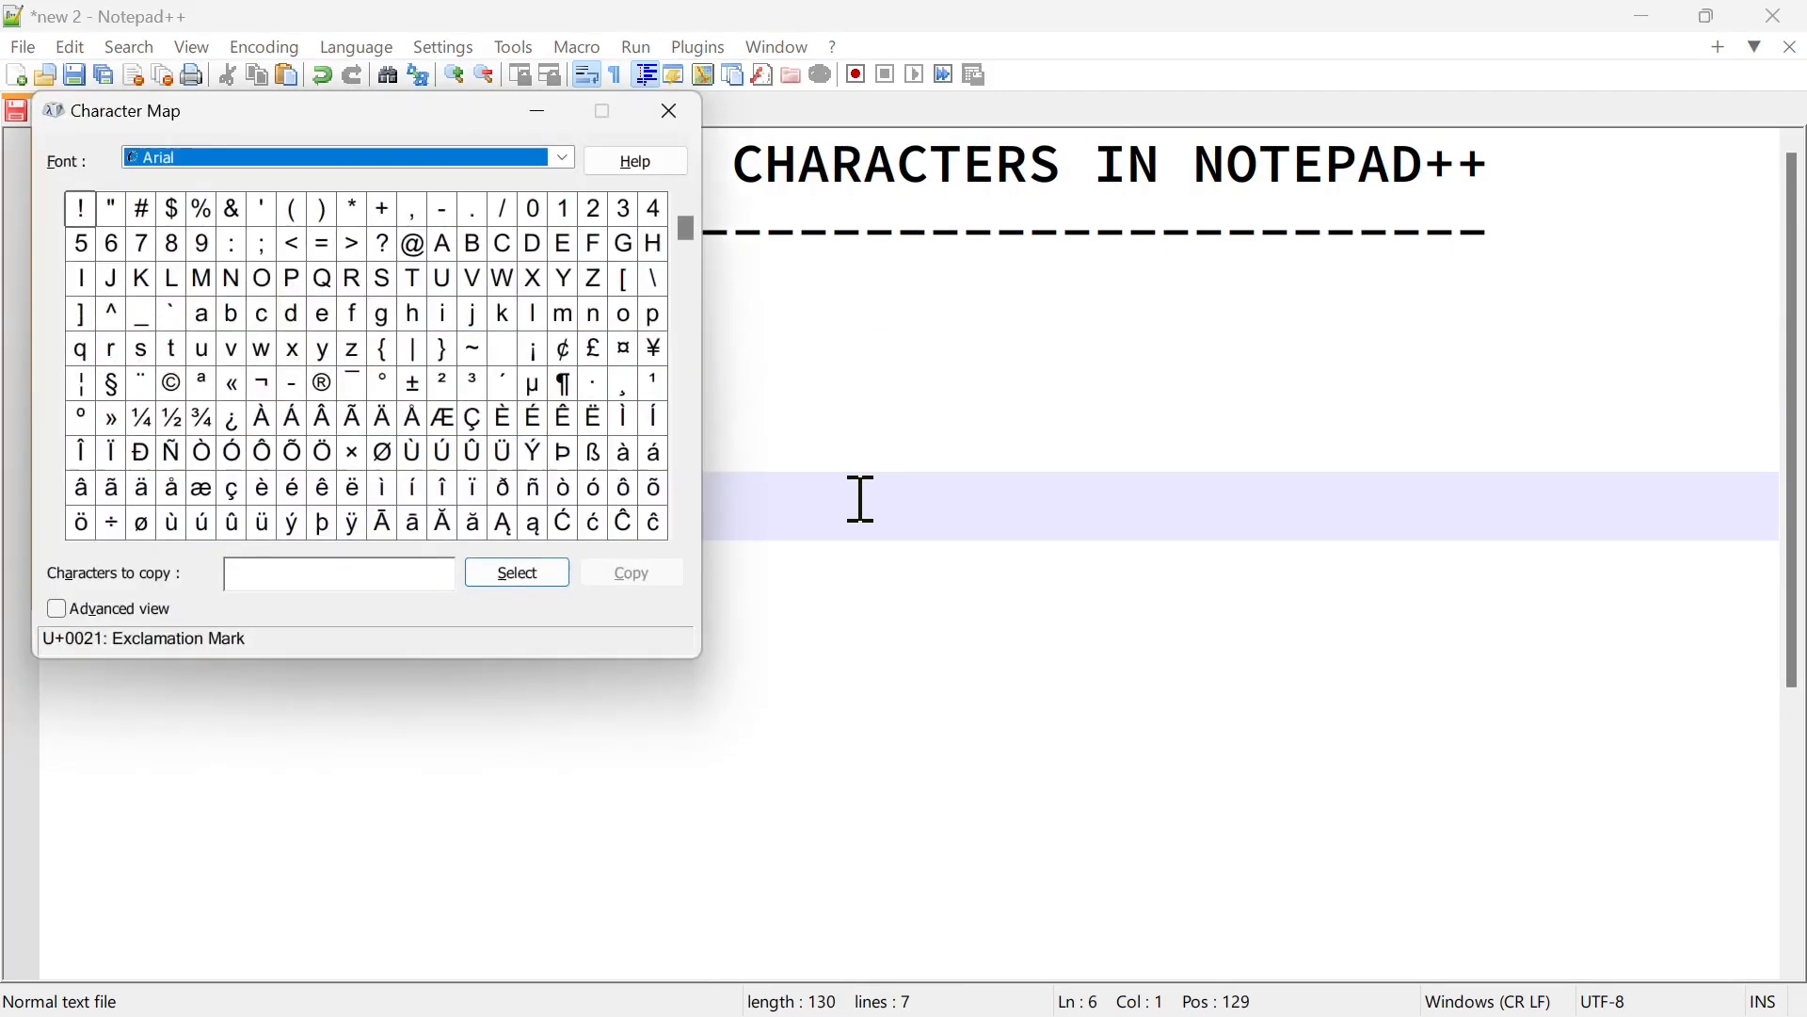
left_click_drag(431, 113, 1057, 273)
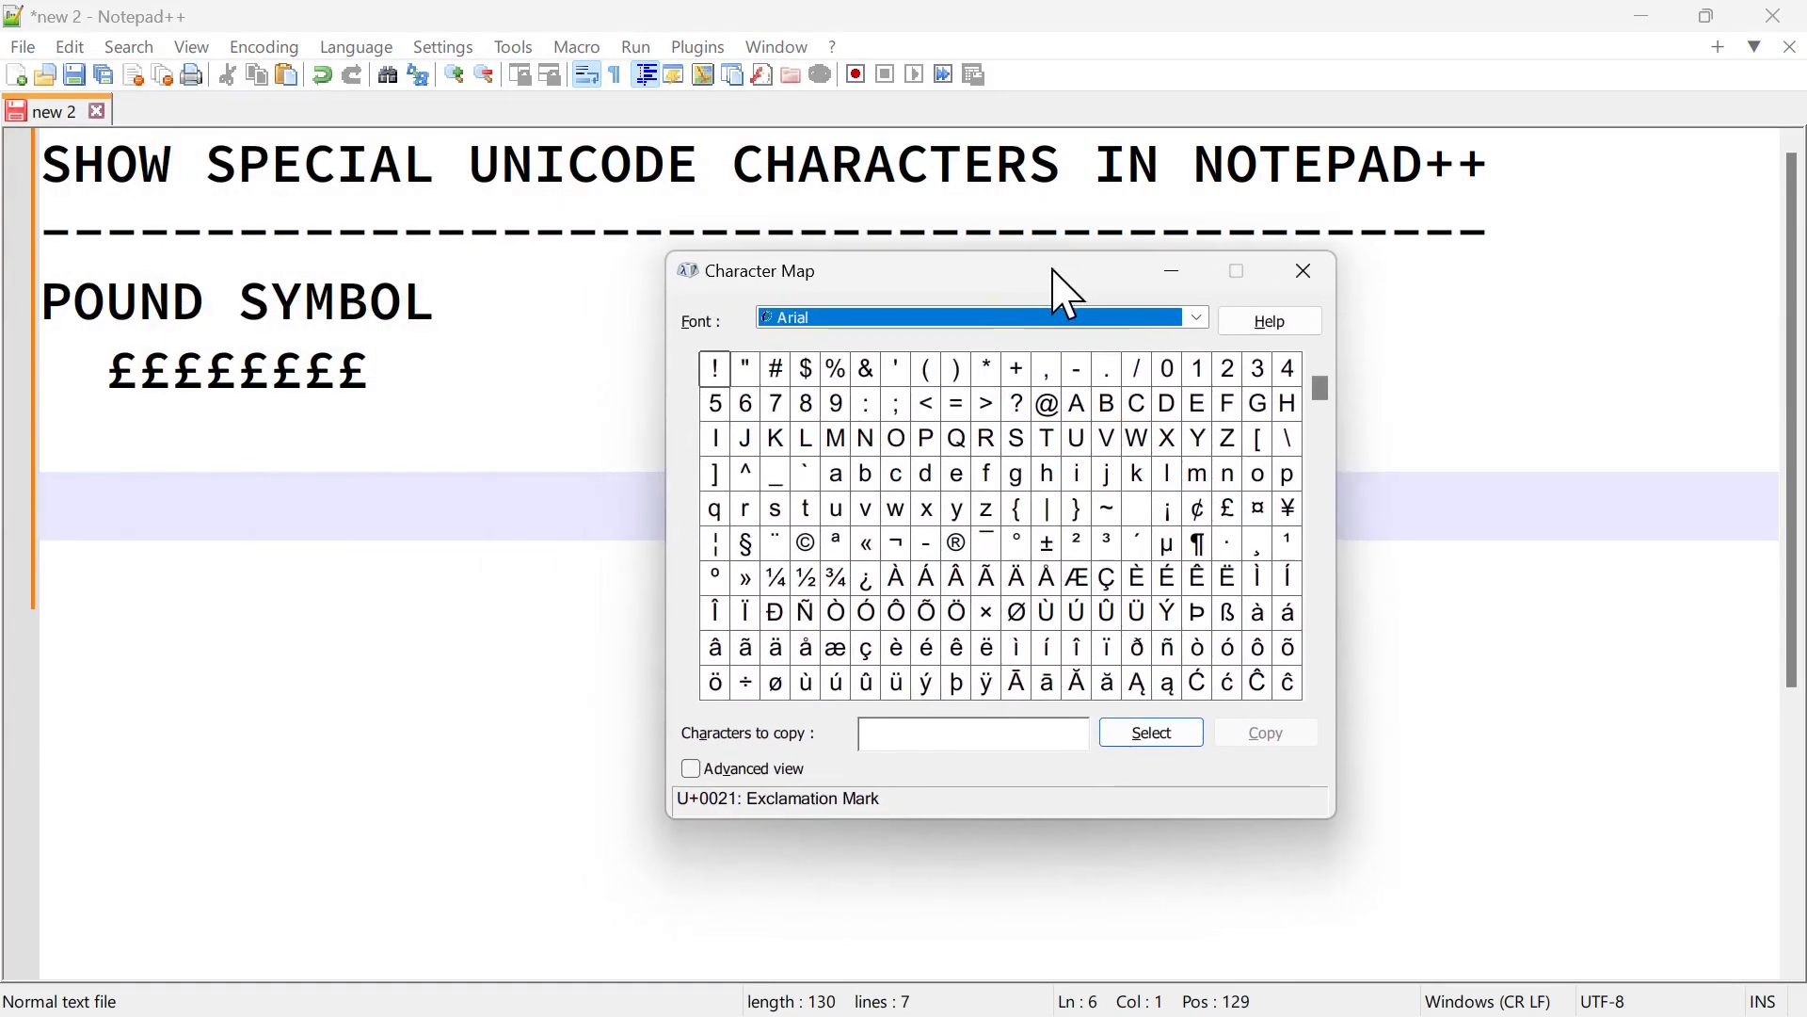
left_click(1235, 511)
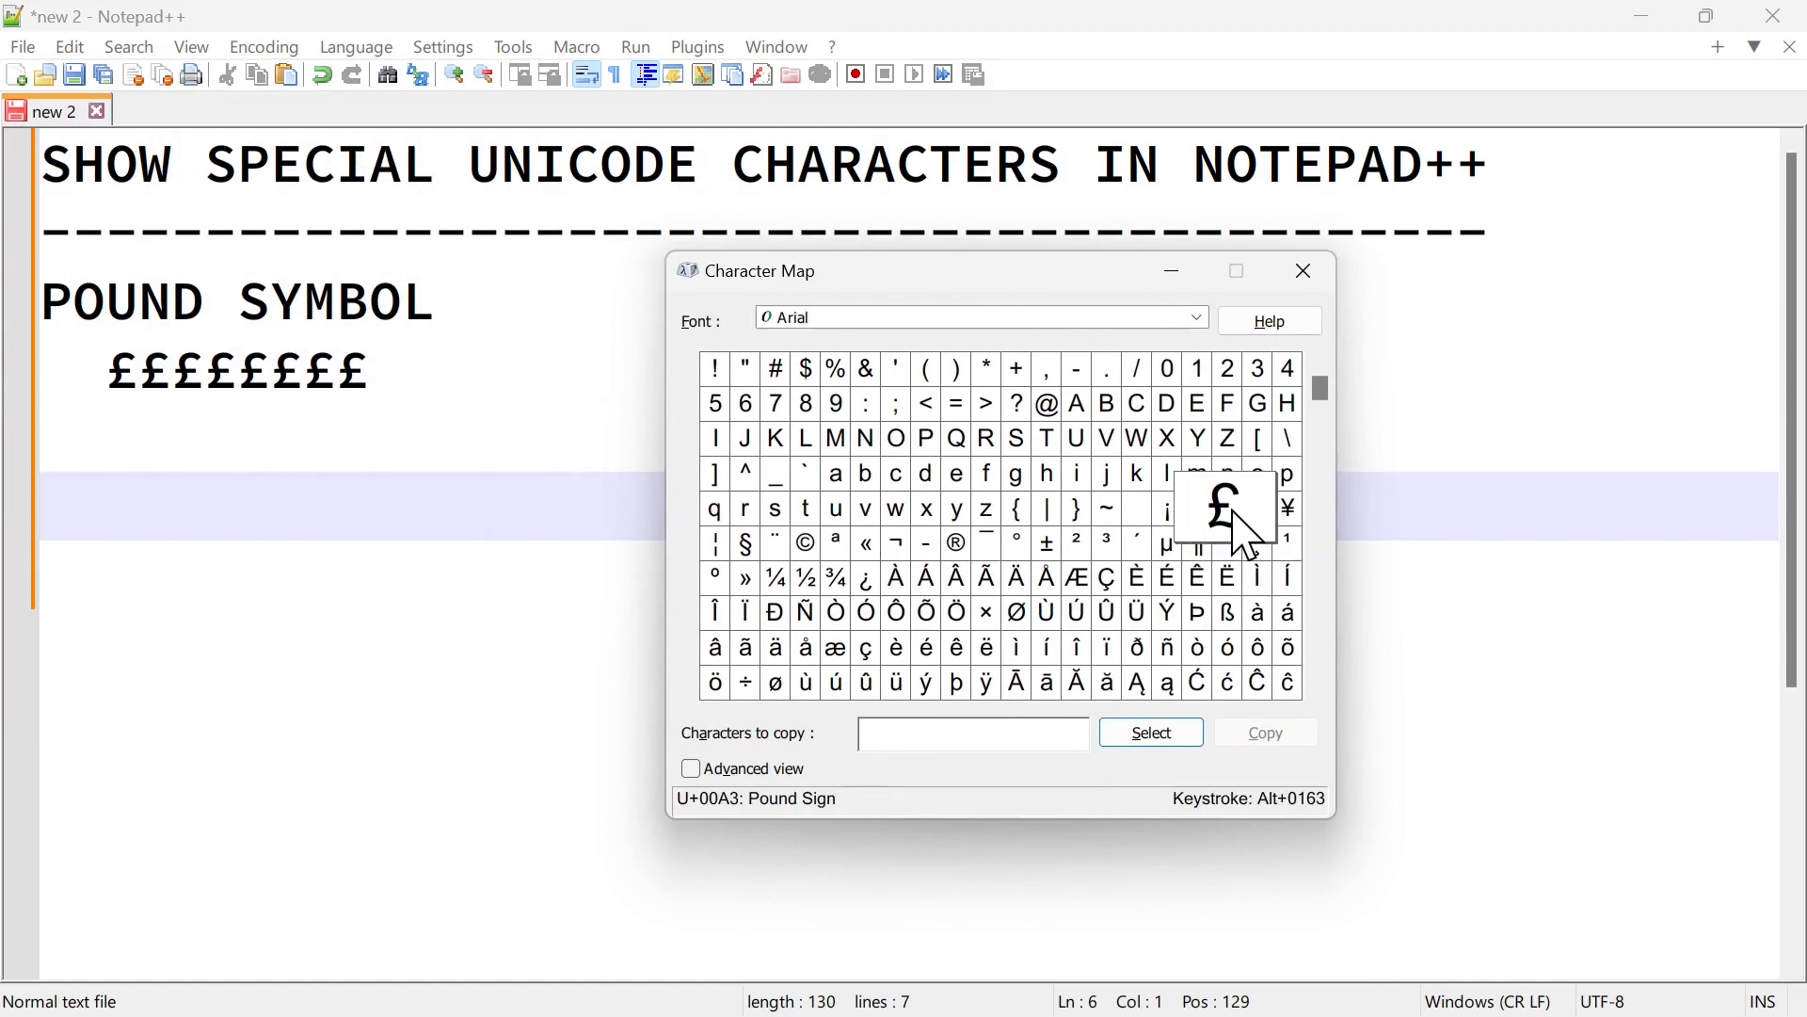
left_click(1163, 738)
left_click(1282, 743)
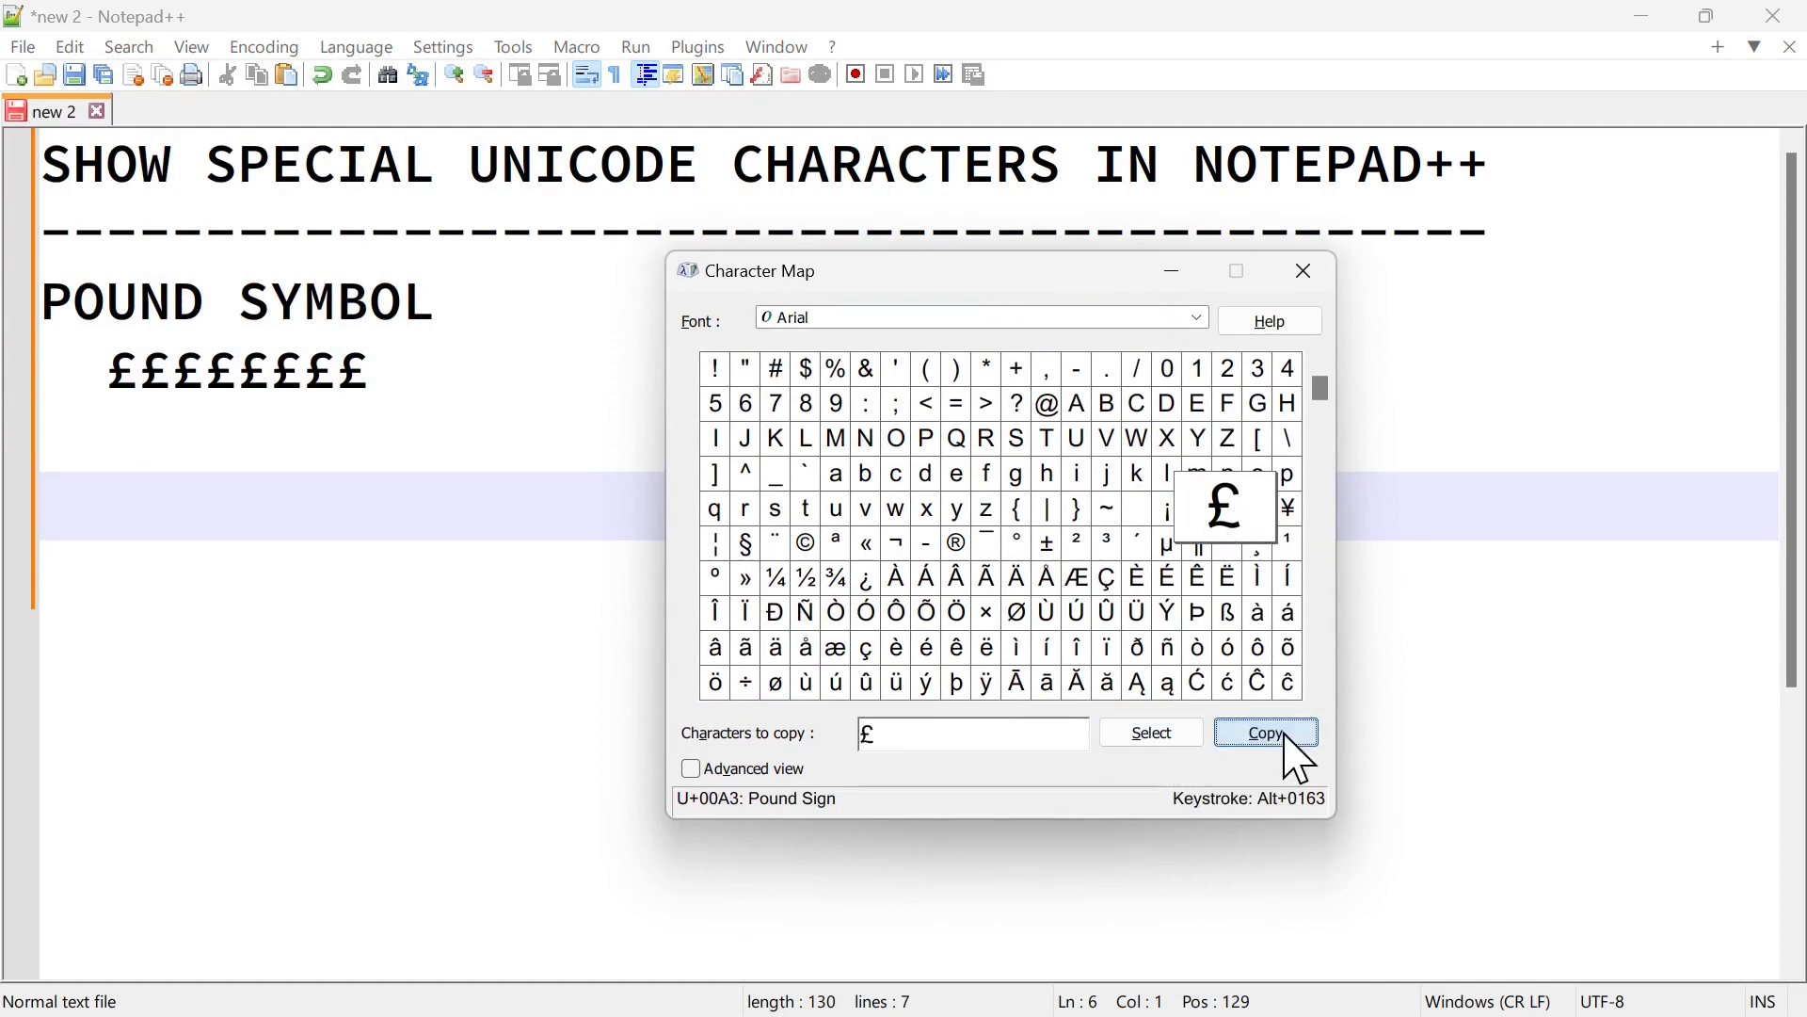
Step: Paste the copied £ on a new line, leaving one blank line below the row of pound symbols
left_click(500, 392)
key("Return")
key("Return")
key("ctrl+v")
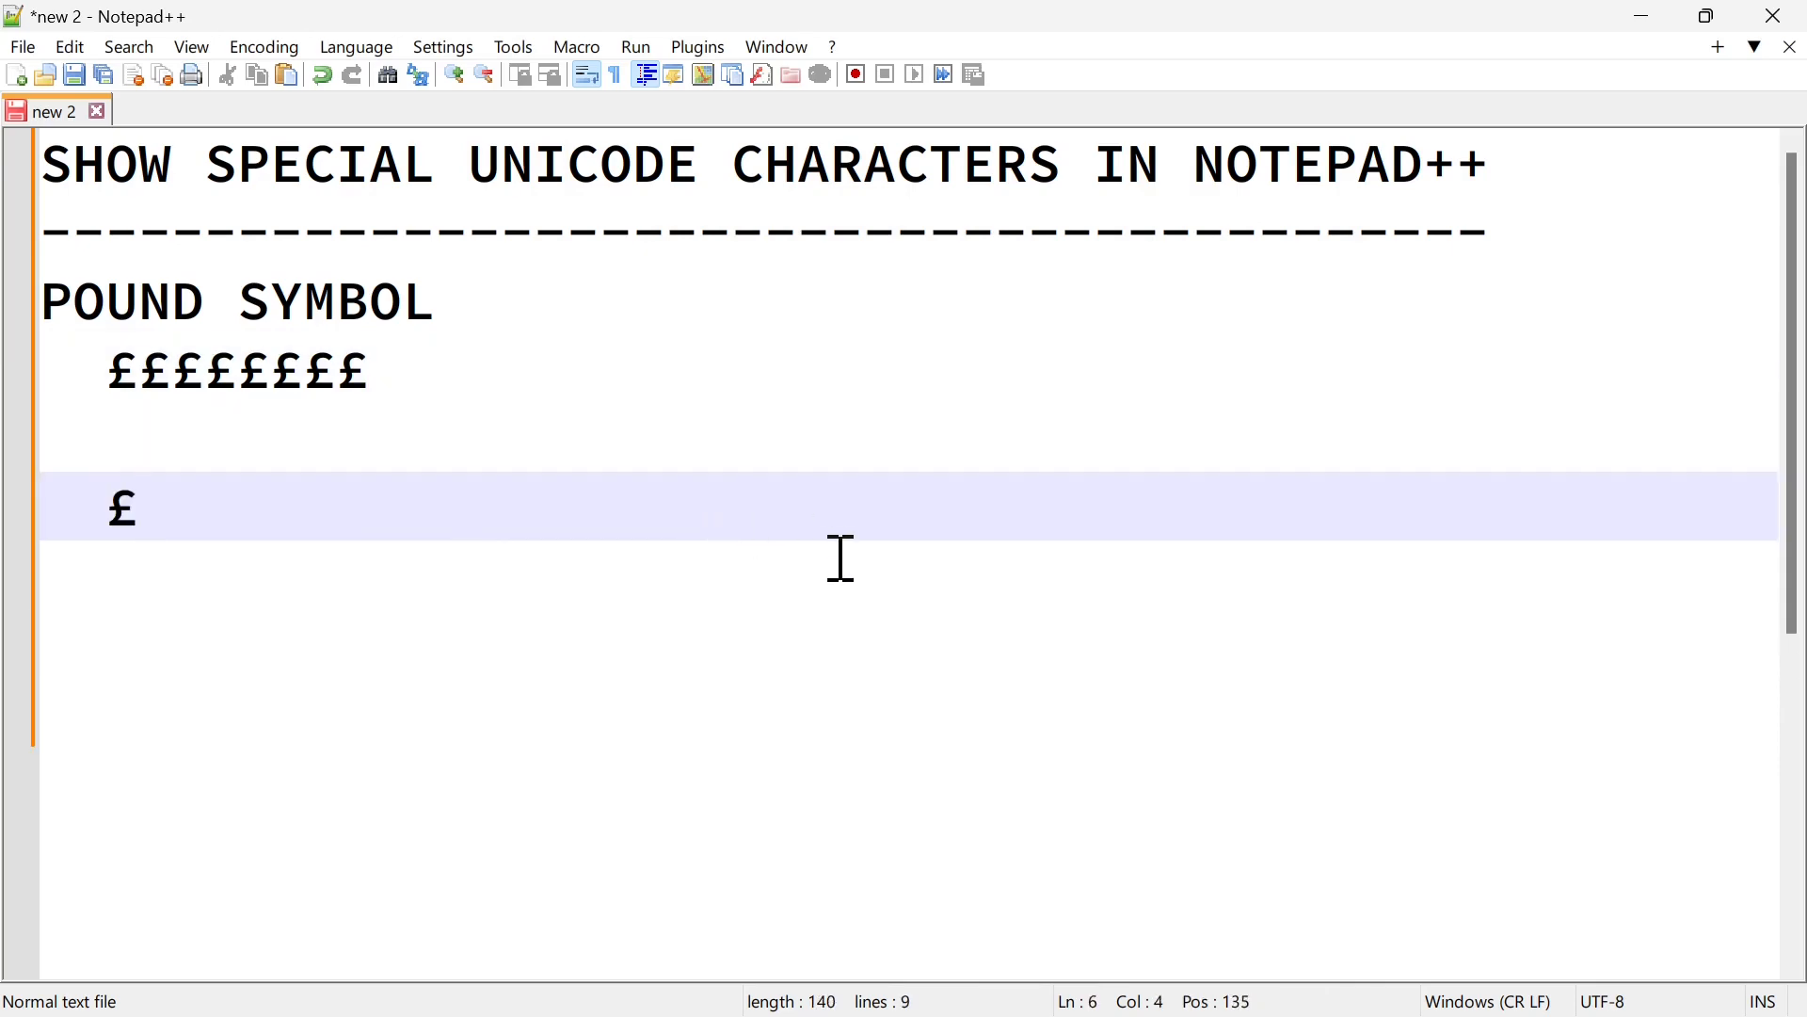
Step: Bring up Character Map again and copy the Left-Pointing Double Angle Quotation Mark («)
key("alt+Tab")
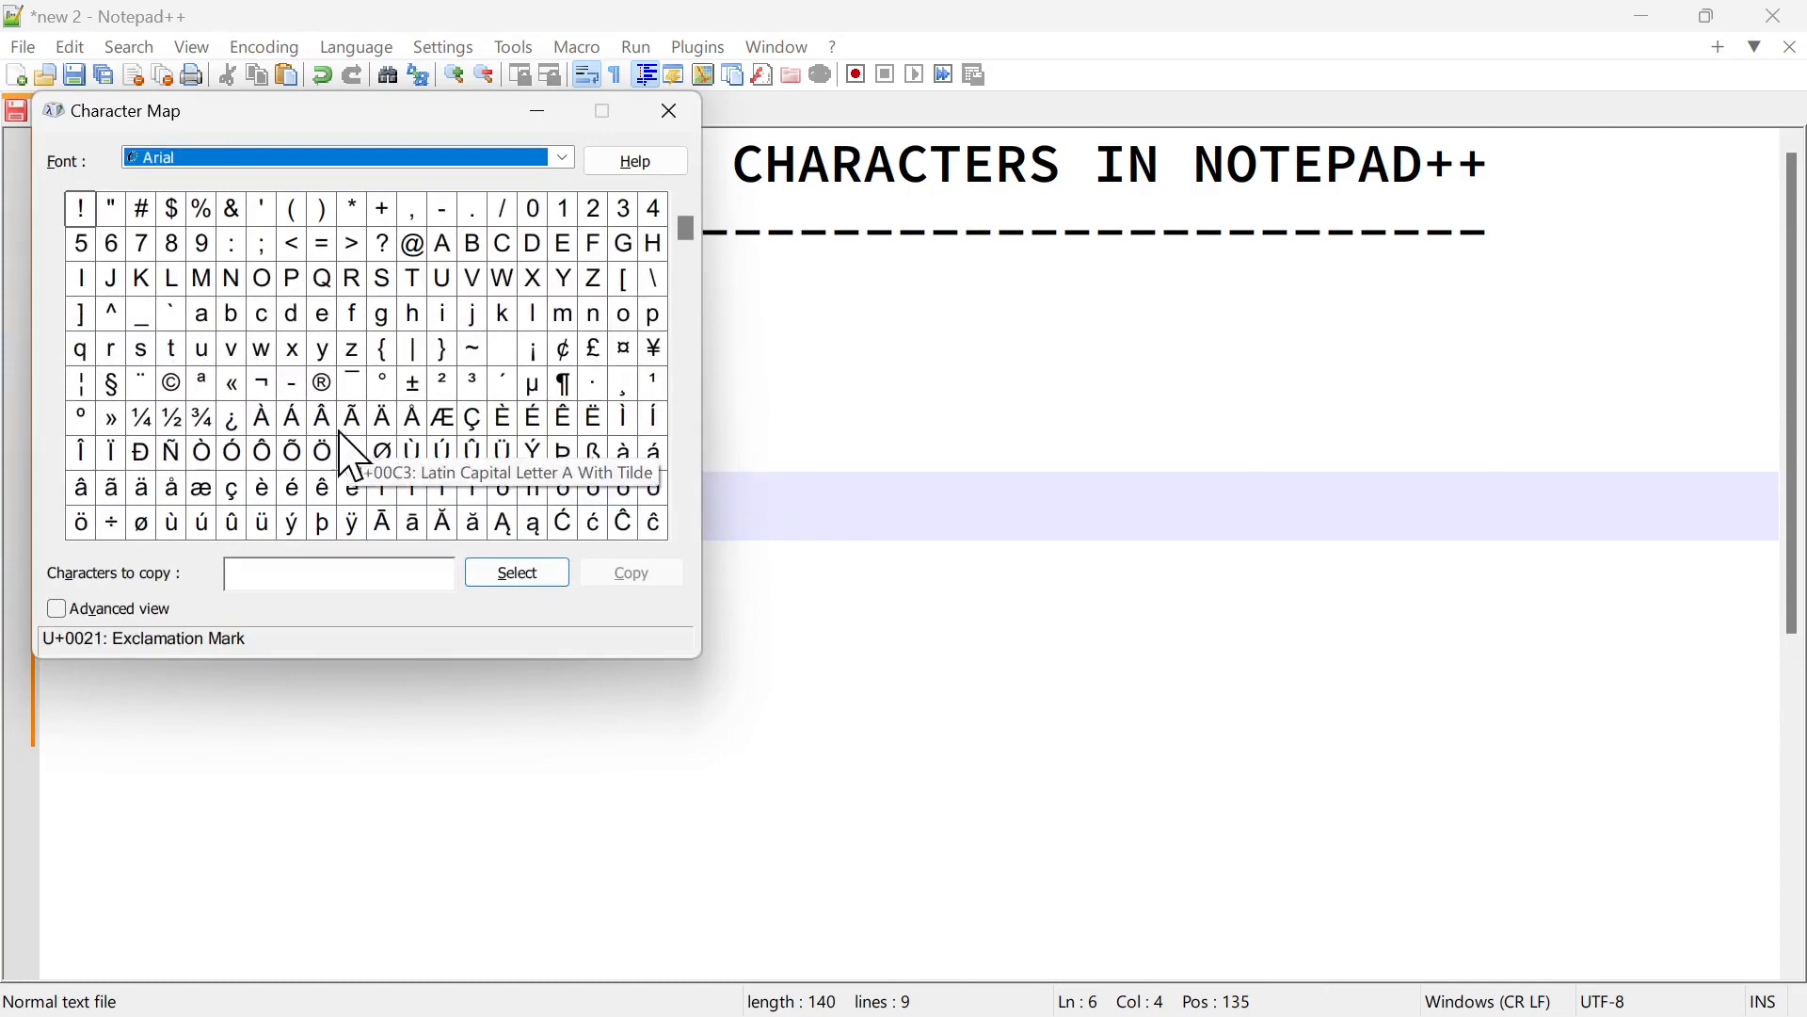
left_click(233, 384)
left_click(545, 573)
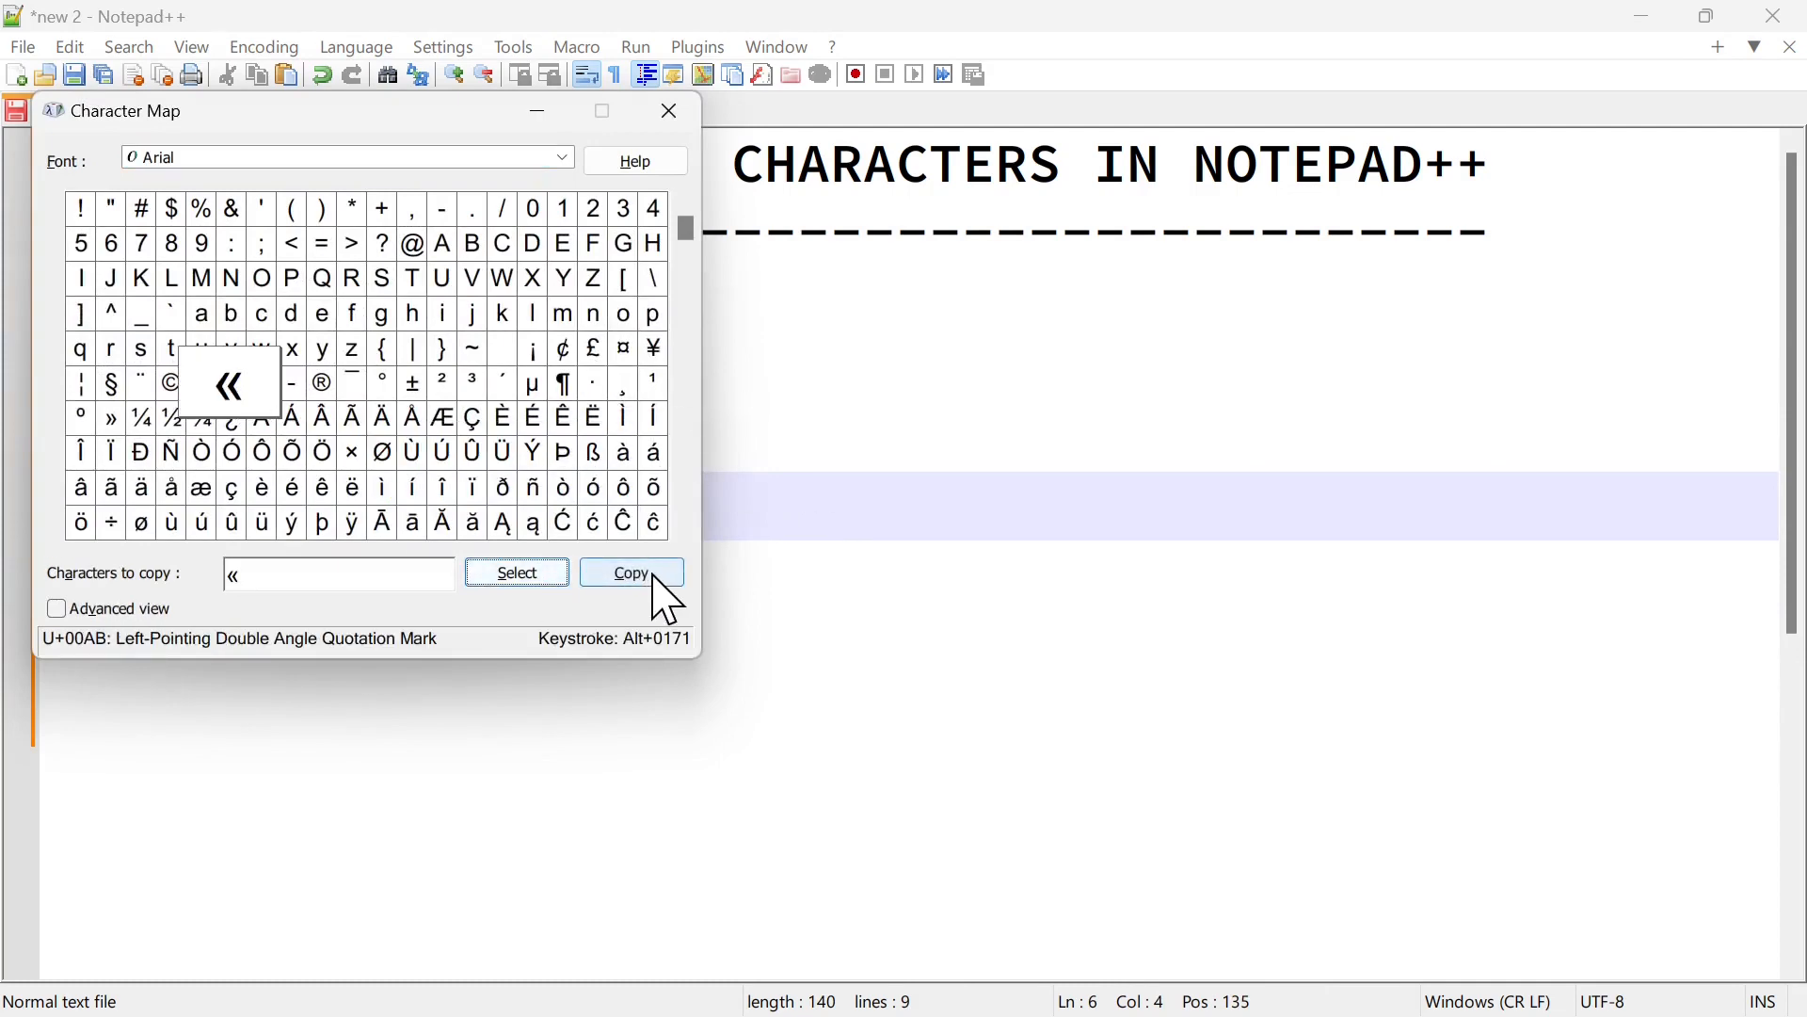
left_click(649, 576)
Step: Return to the document and paste the « on a new line, two lines below the single £
key("alt+Tab")
left_click(807, 607)
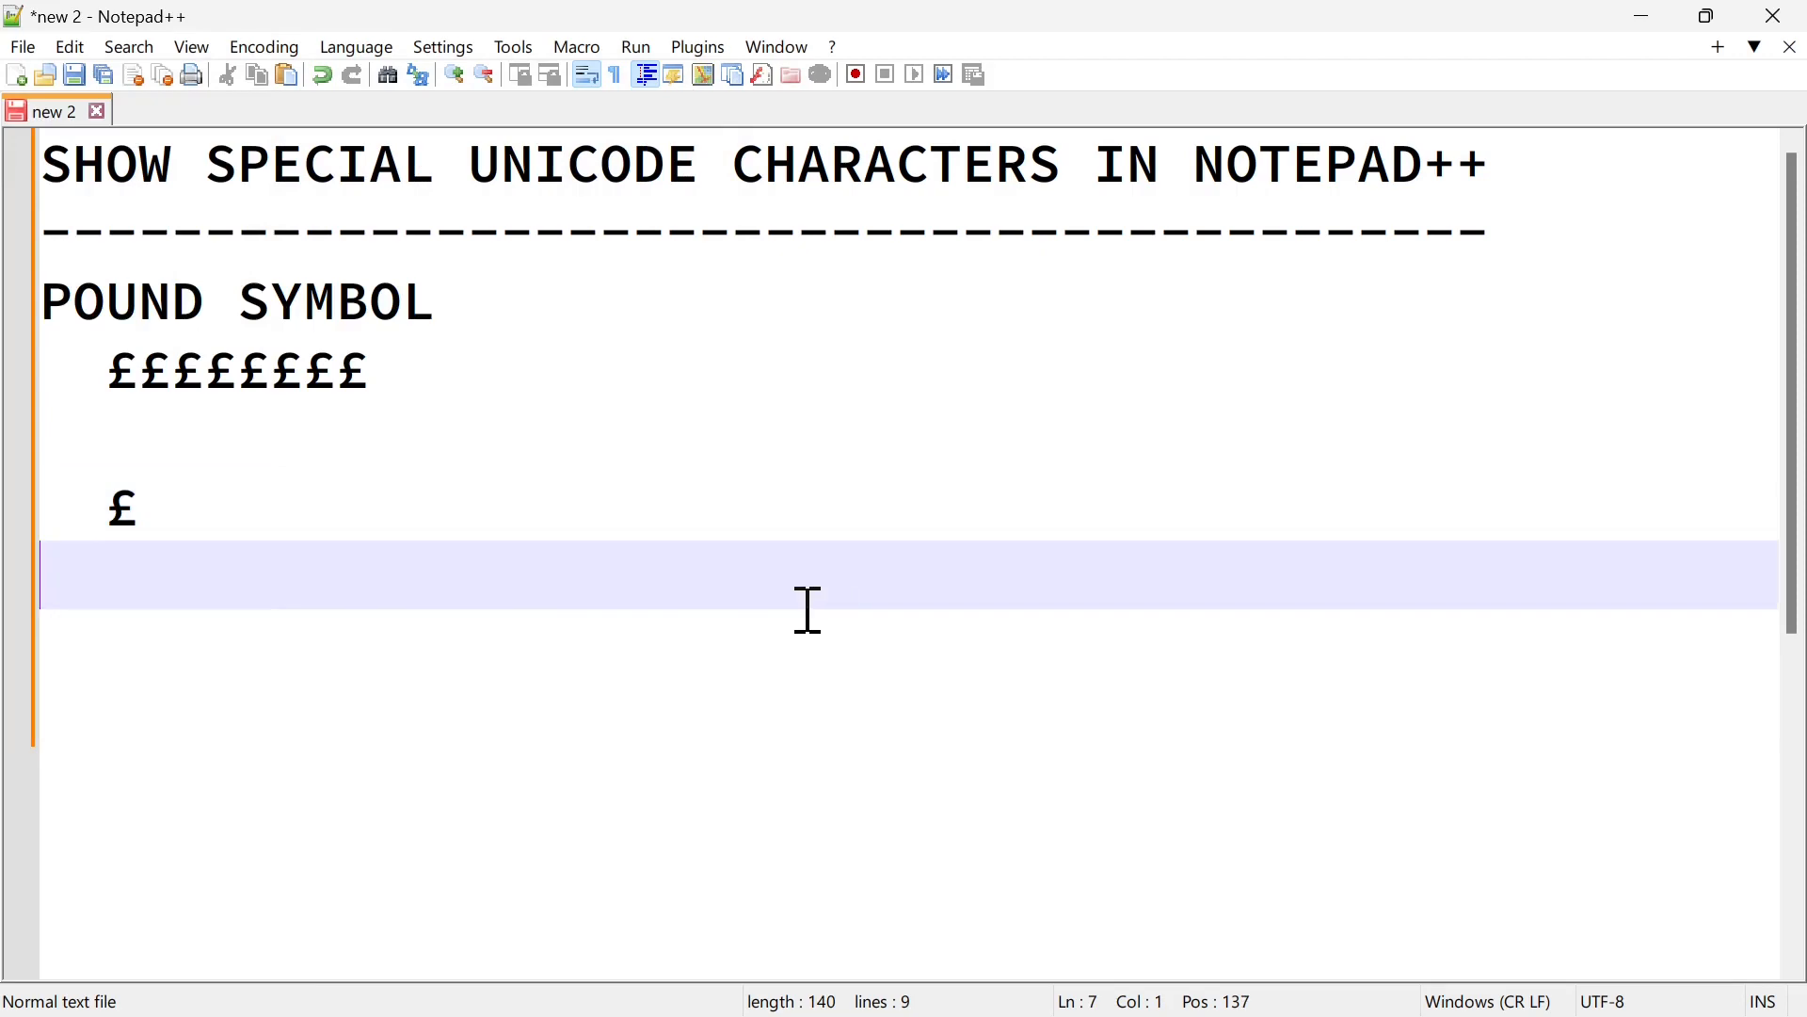
key("Return")
key("ctrl+v")
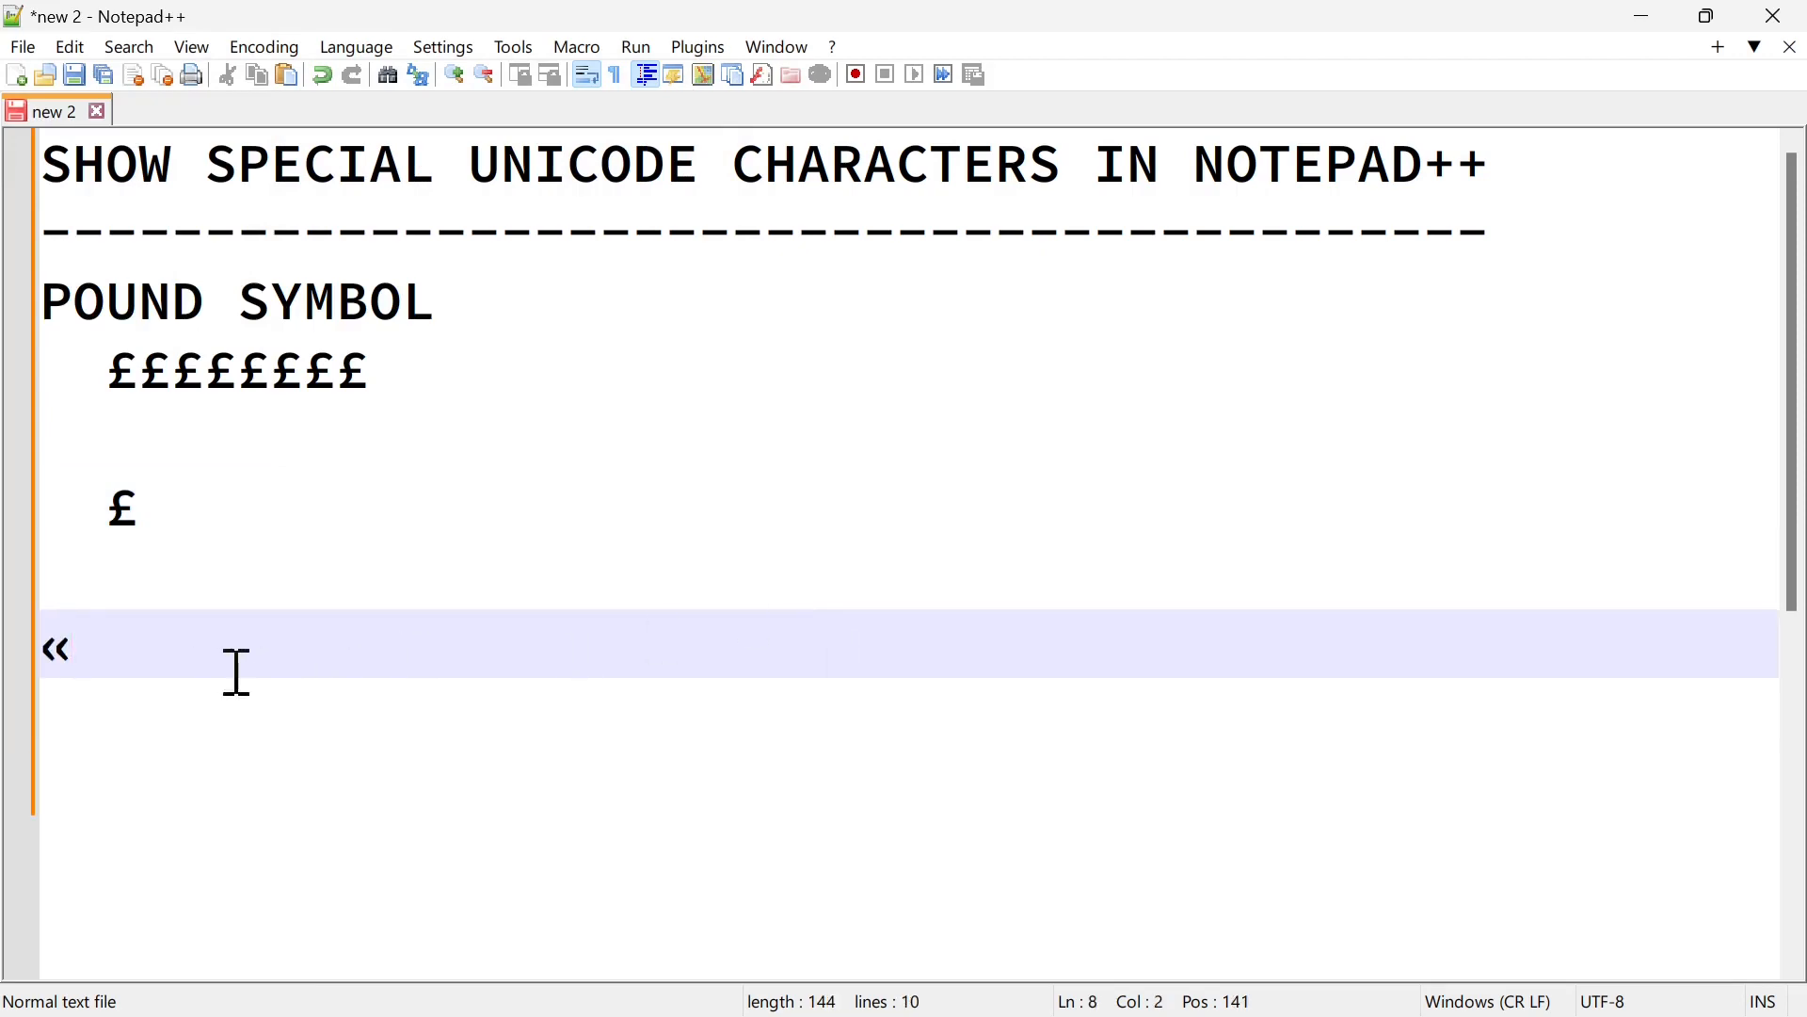
Step: Bring Character Map back to the front, move it off the pasted symbols and close it
key("alt+Tab")
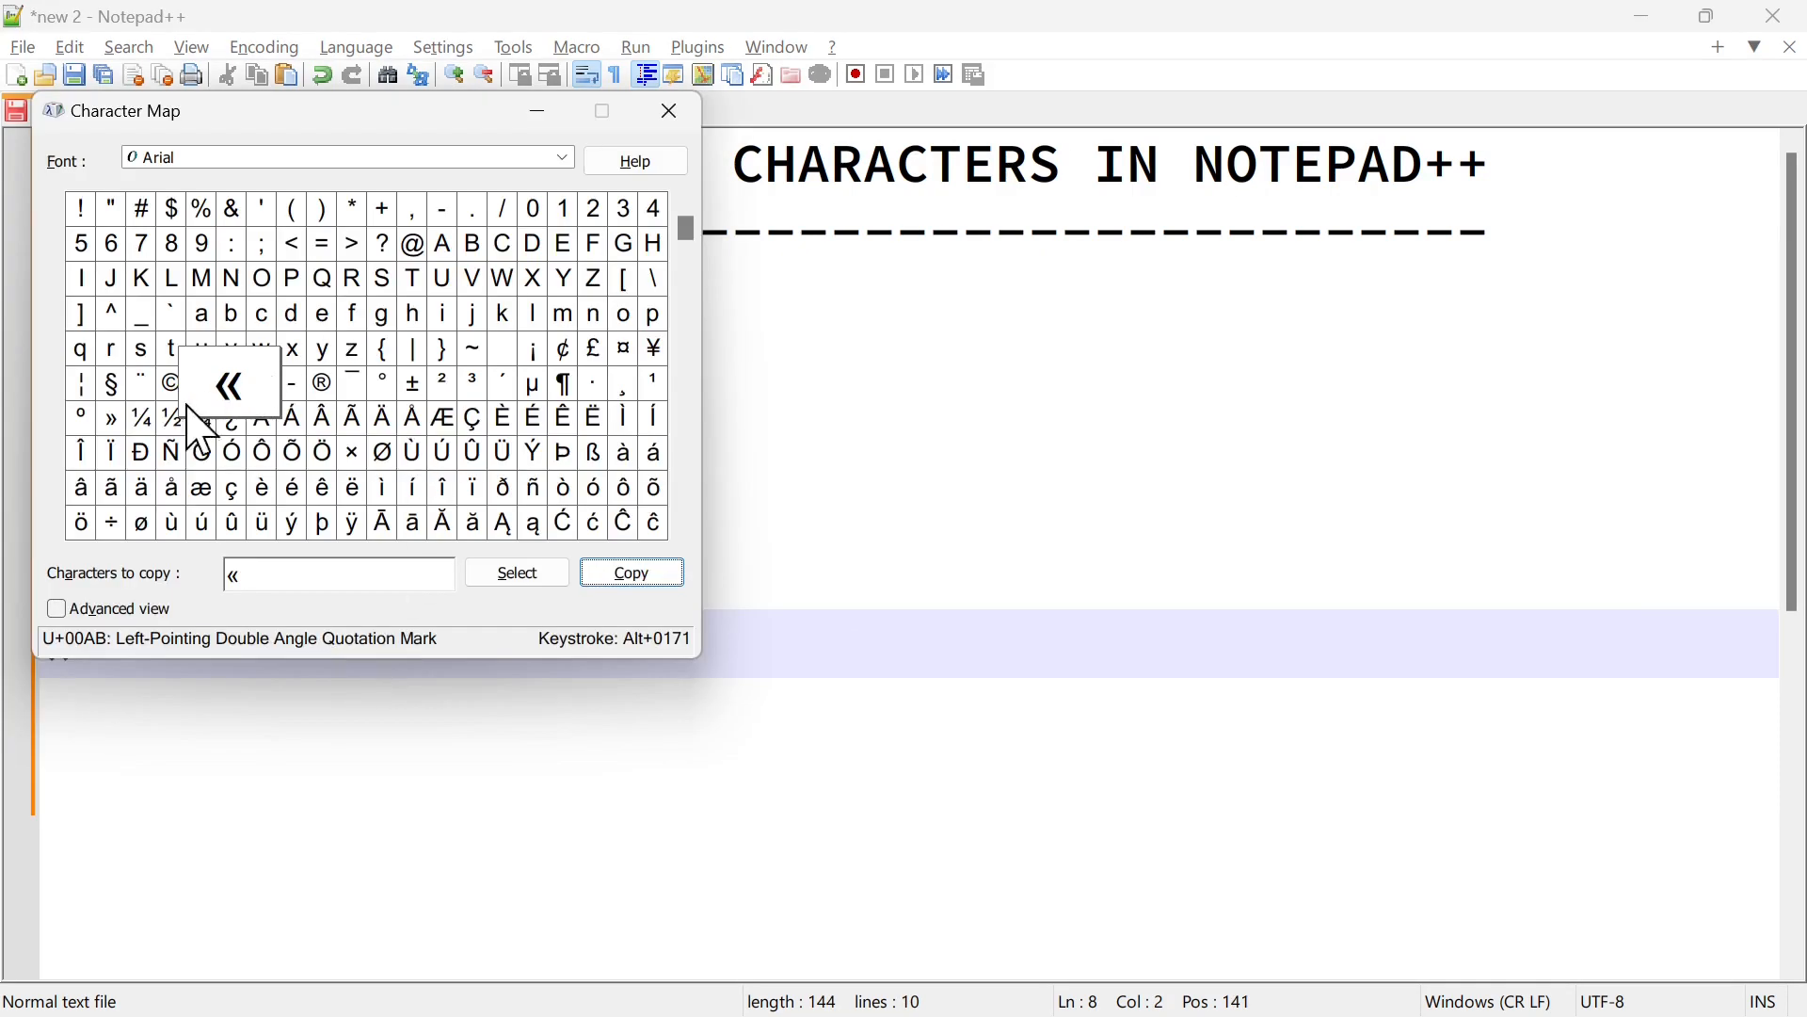
left_click_drag(288, 106, 894, 252)
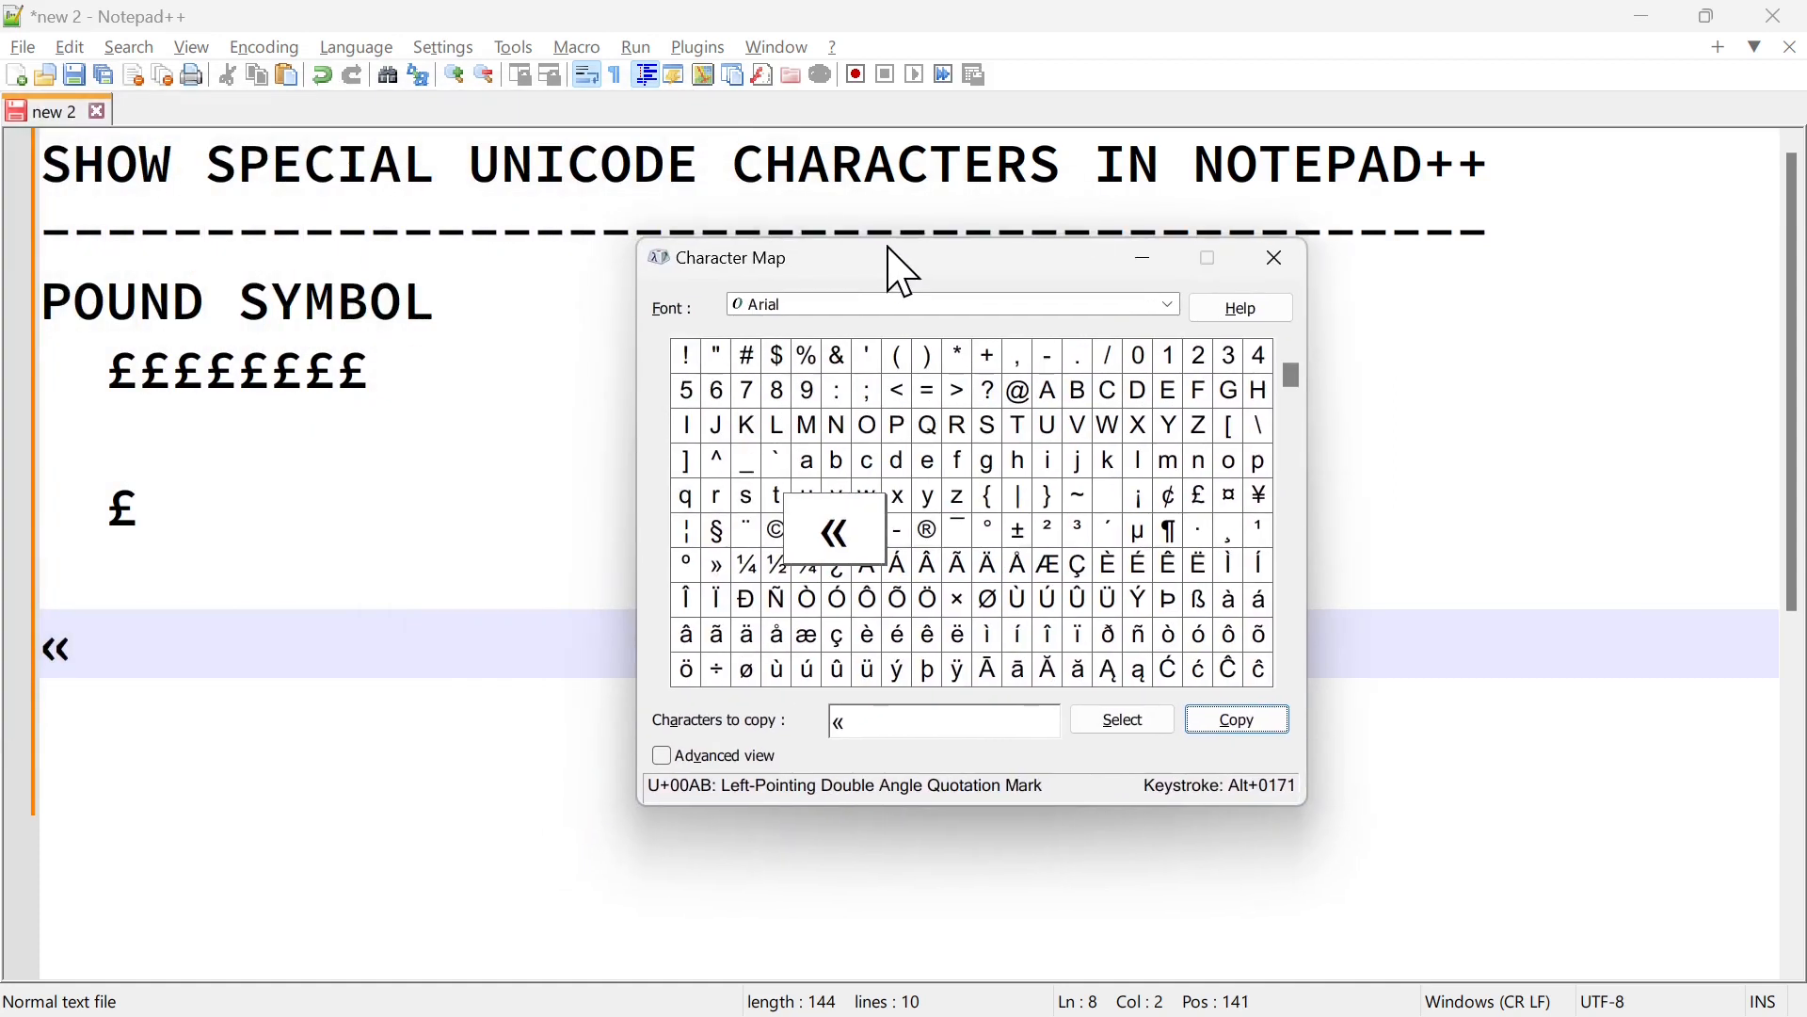
left_click(1277, 260)
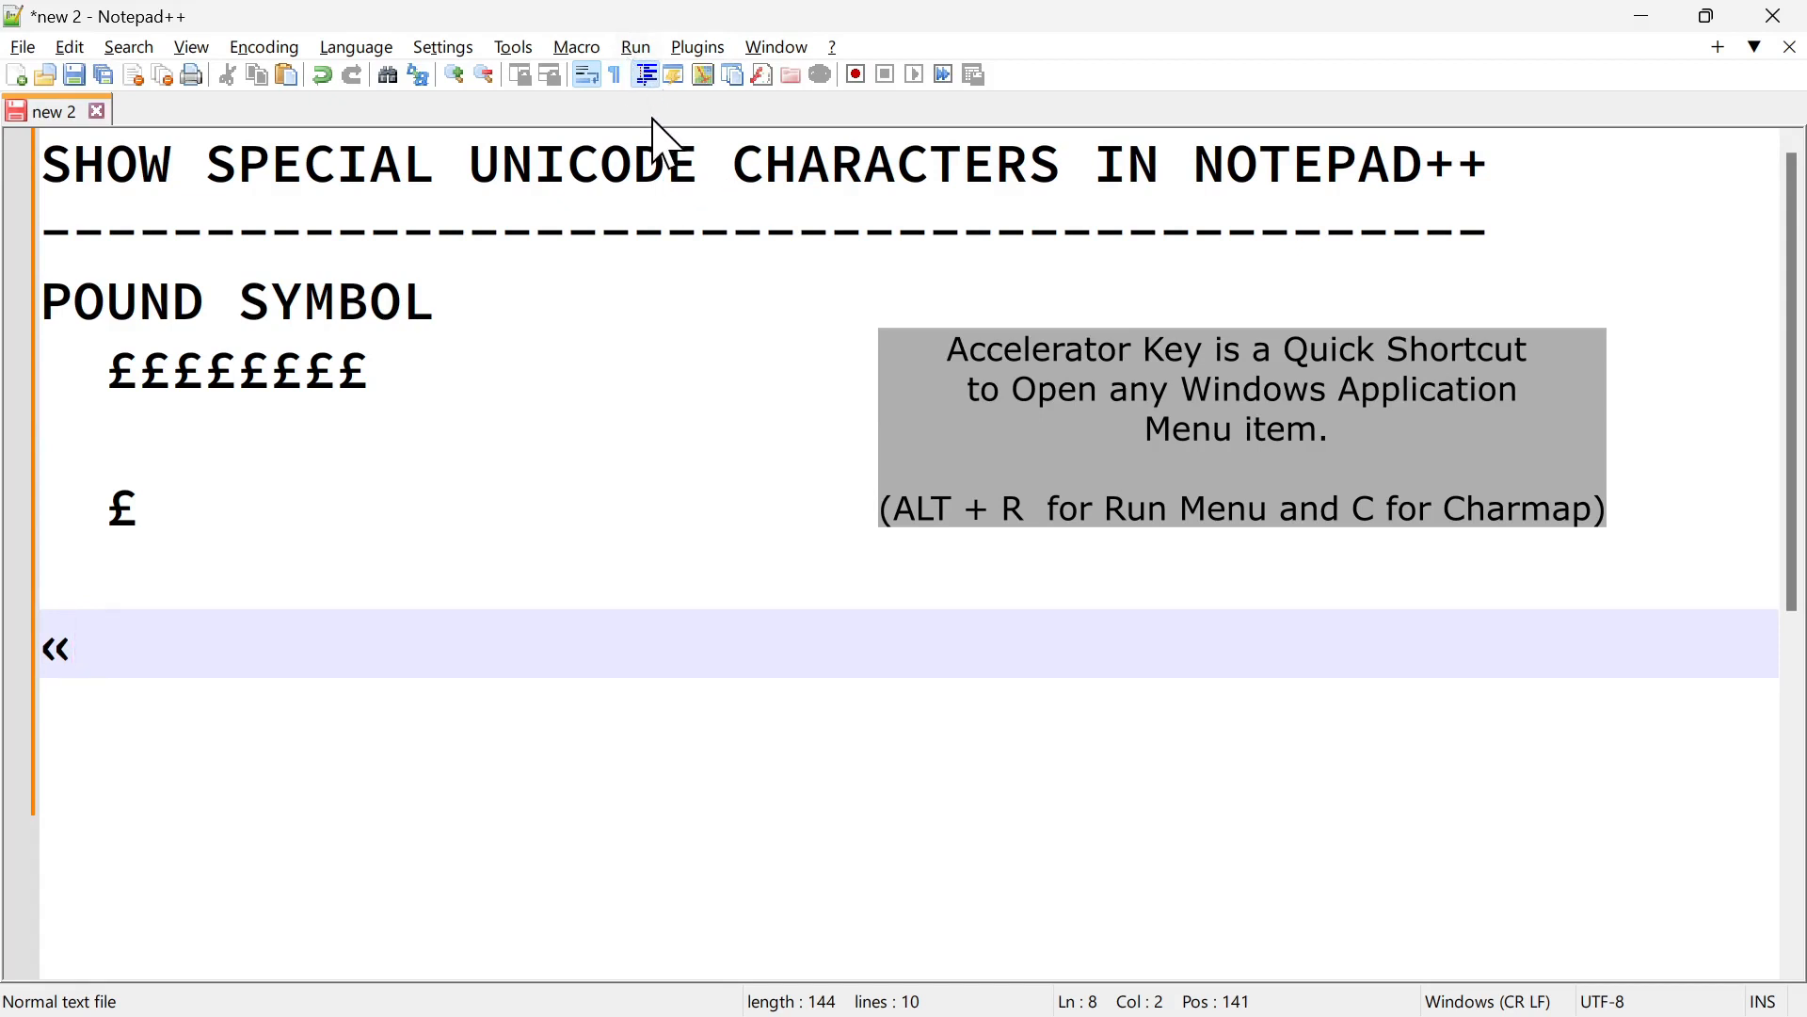
Step: Launch Character Map with the saved Charmap run command
key("alt+r")
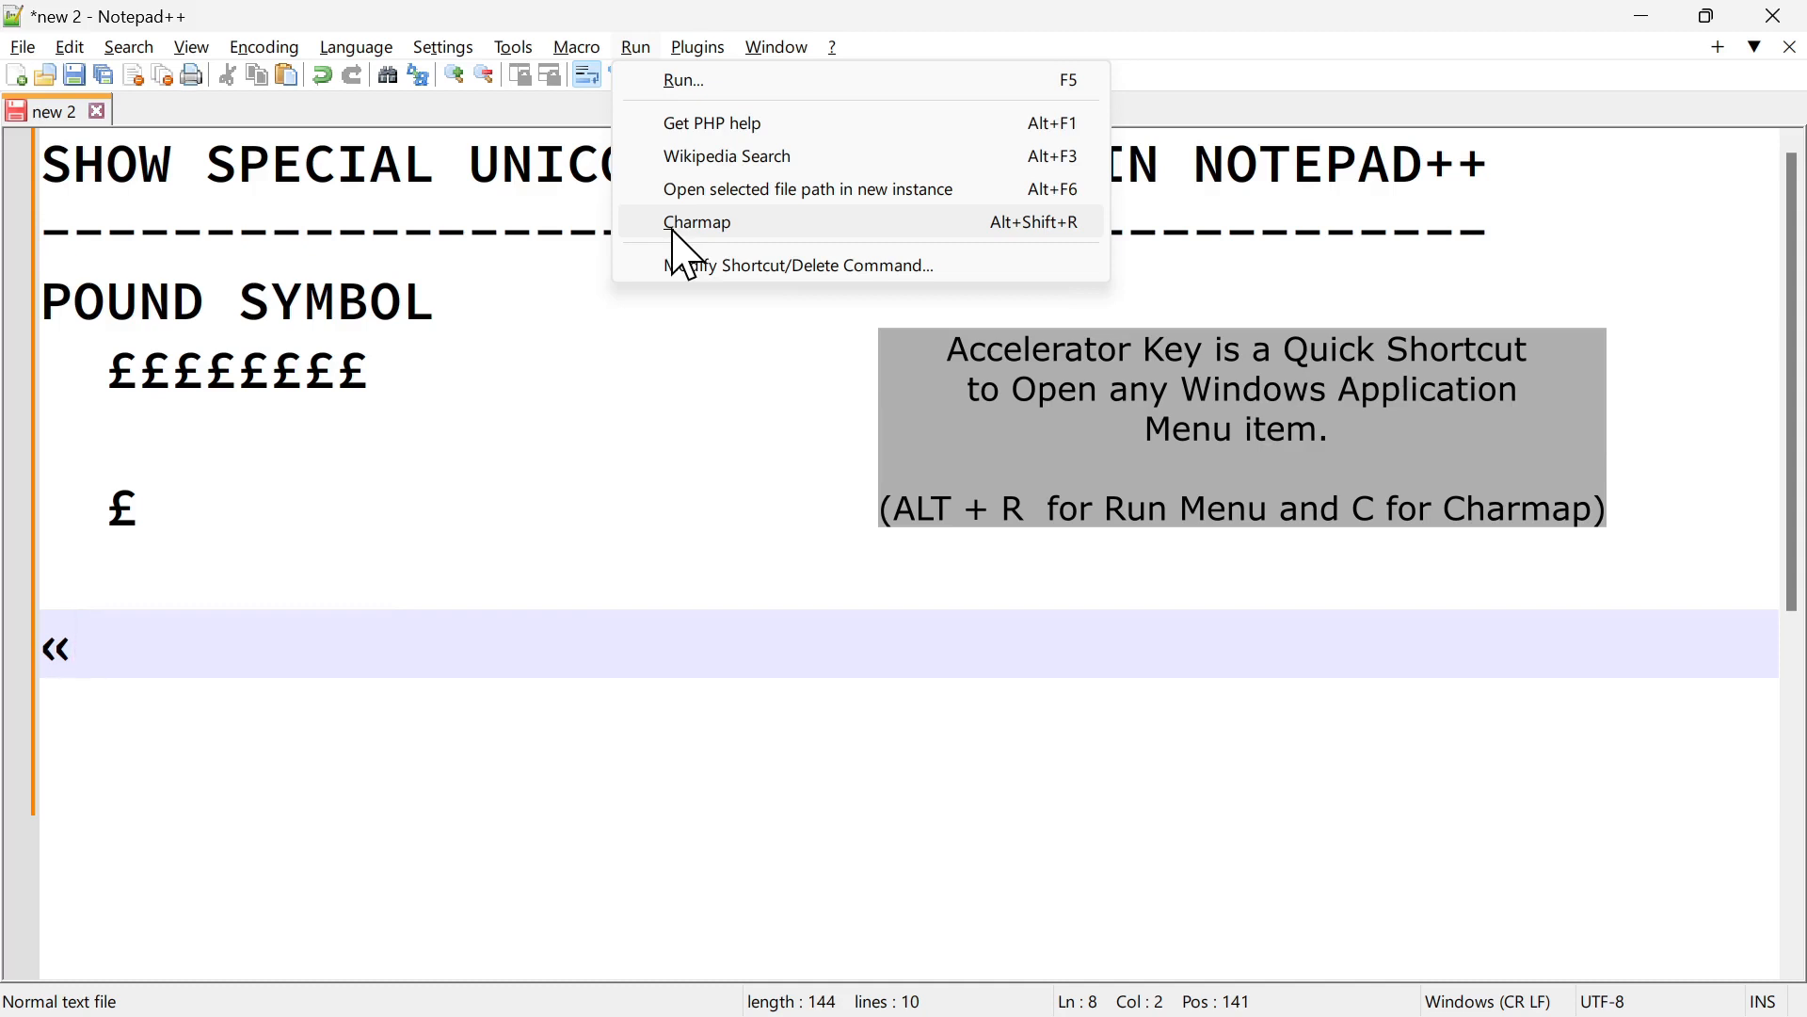
left_click(811, 450)
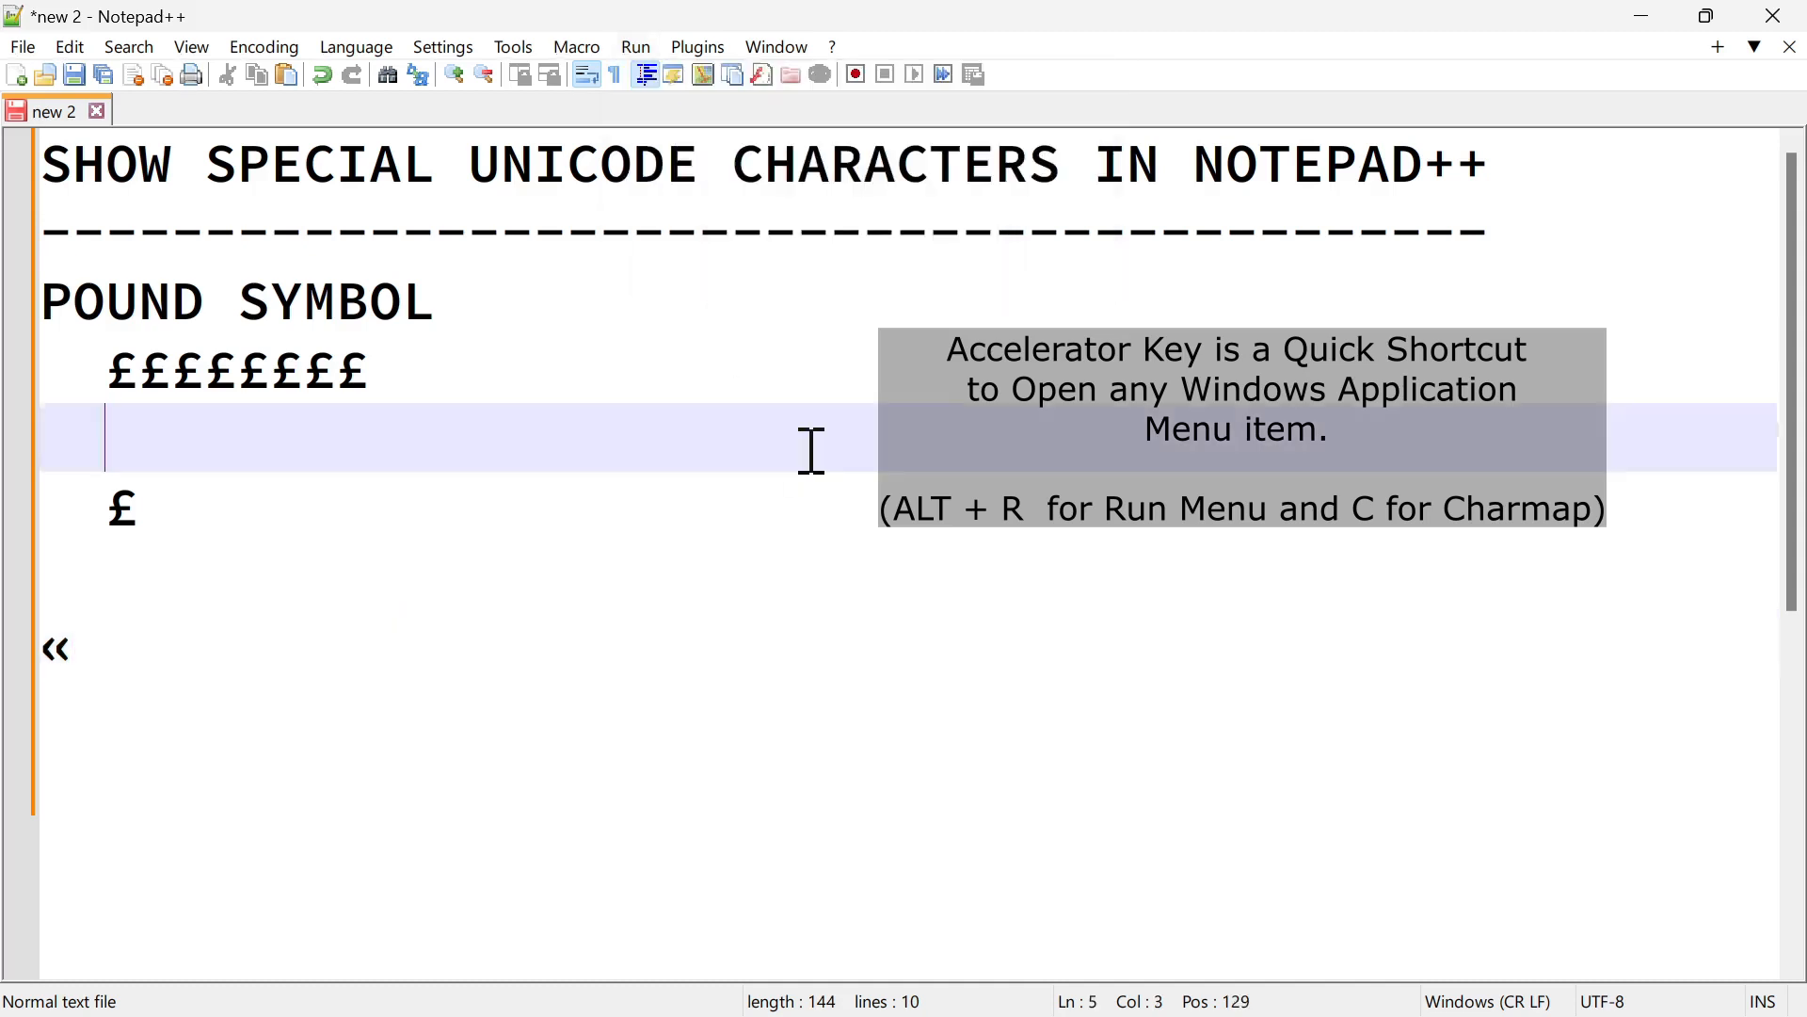
key("alt+r")
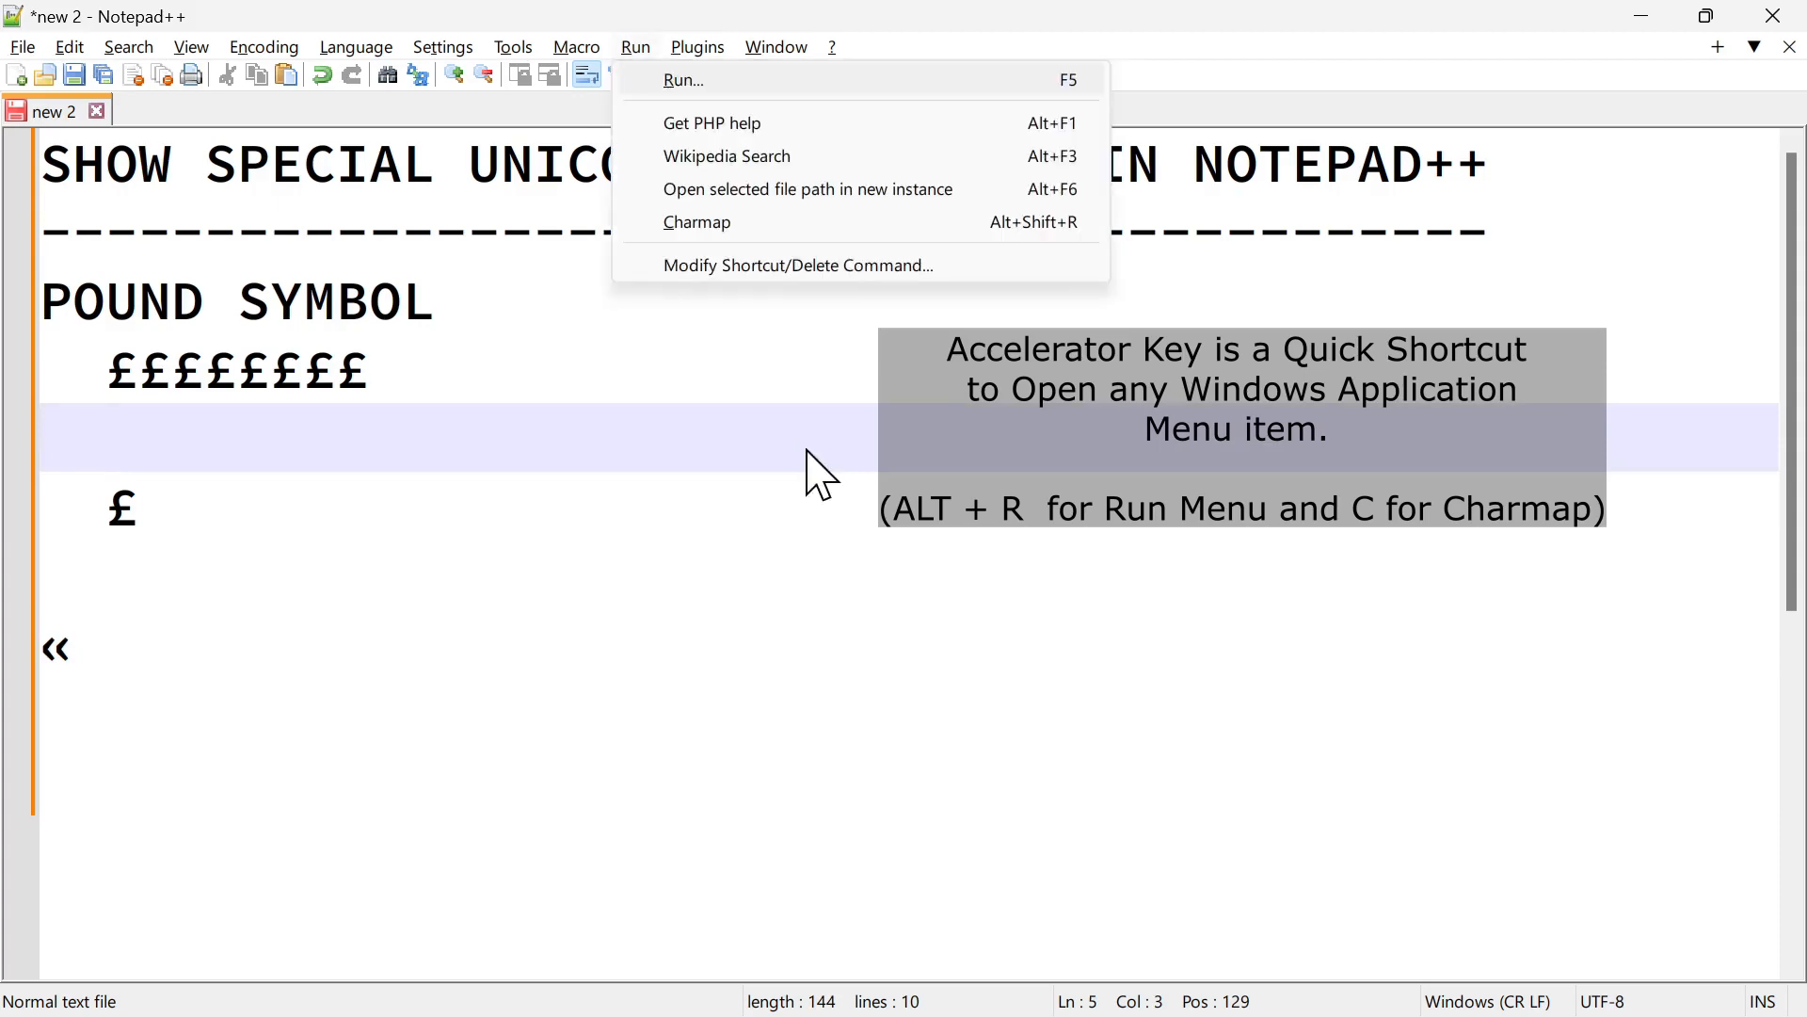
key("c")
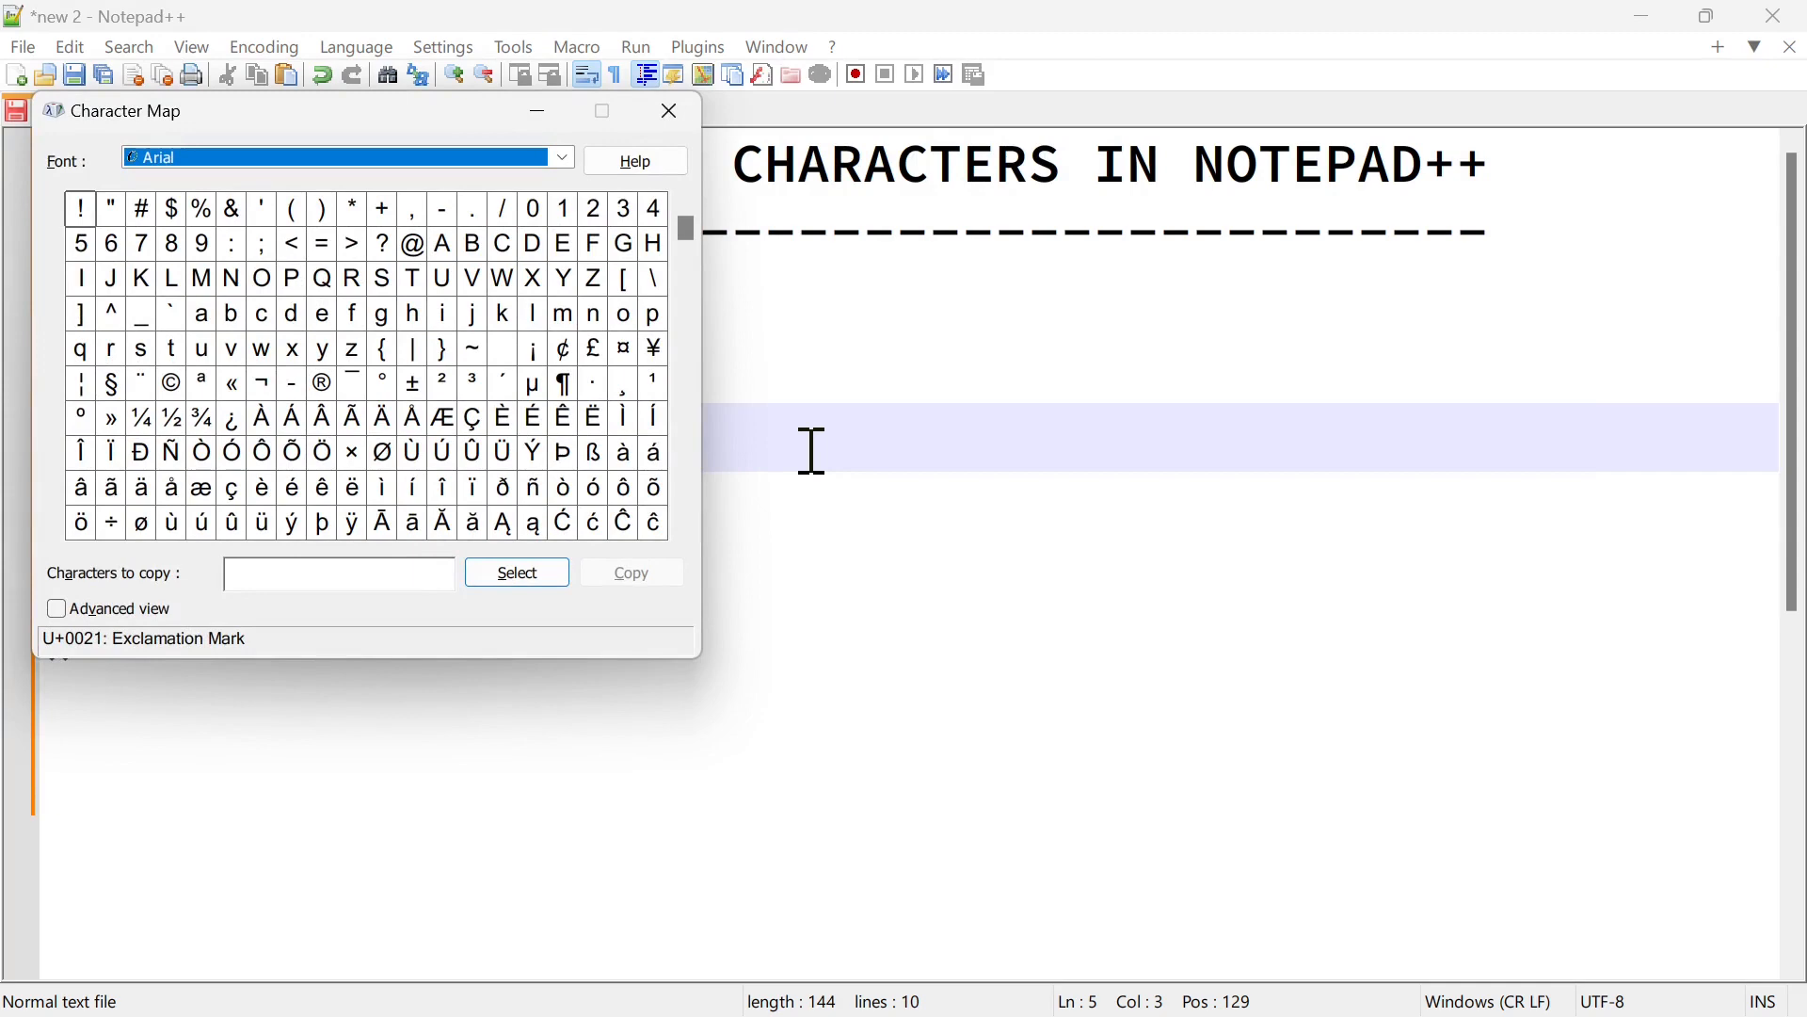
Step: Preview the @ character in Character Map and look through the available fonts without changing from Arial
left_click(417, 247)
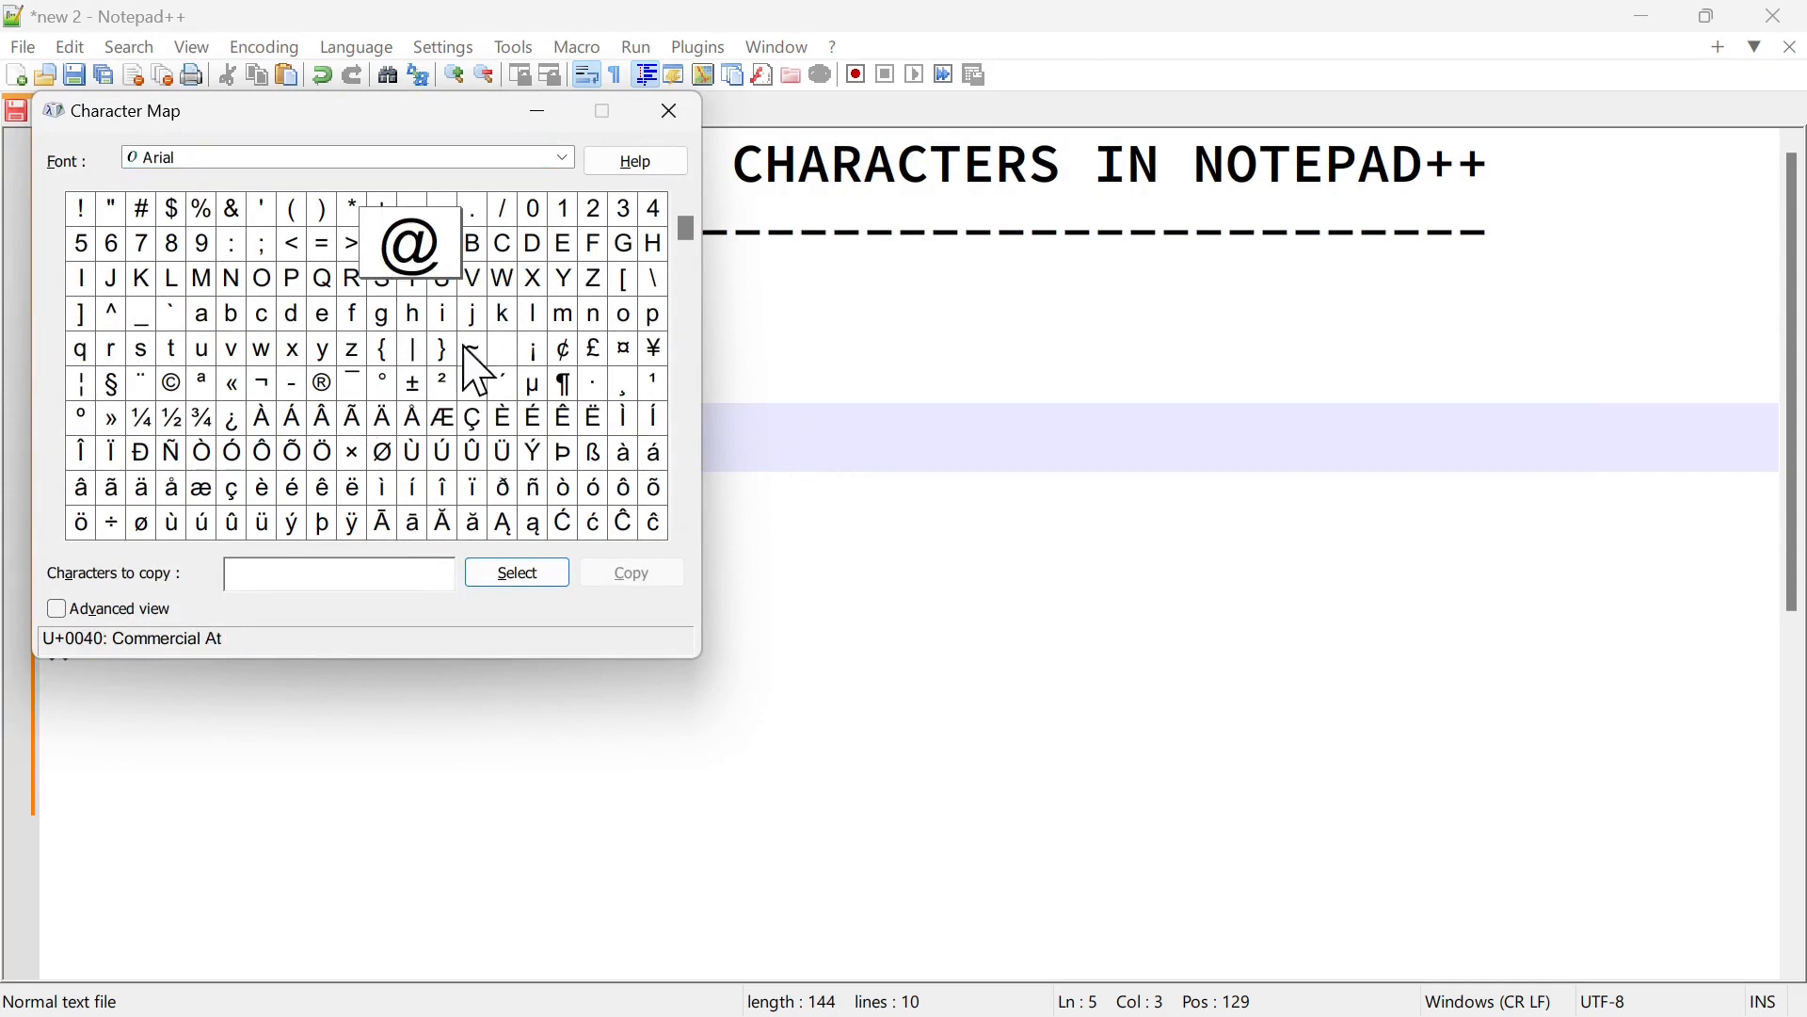
left_click(563, 158)
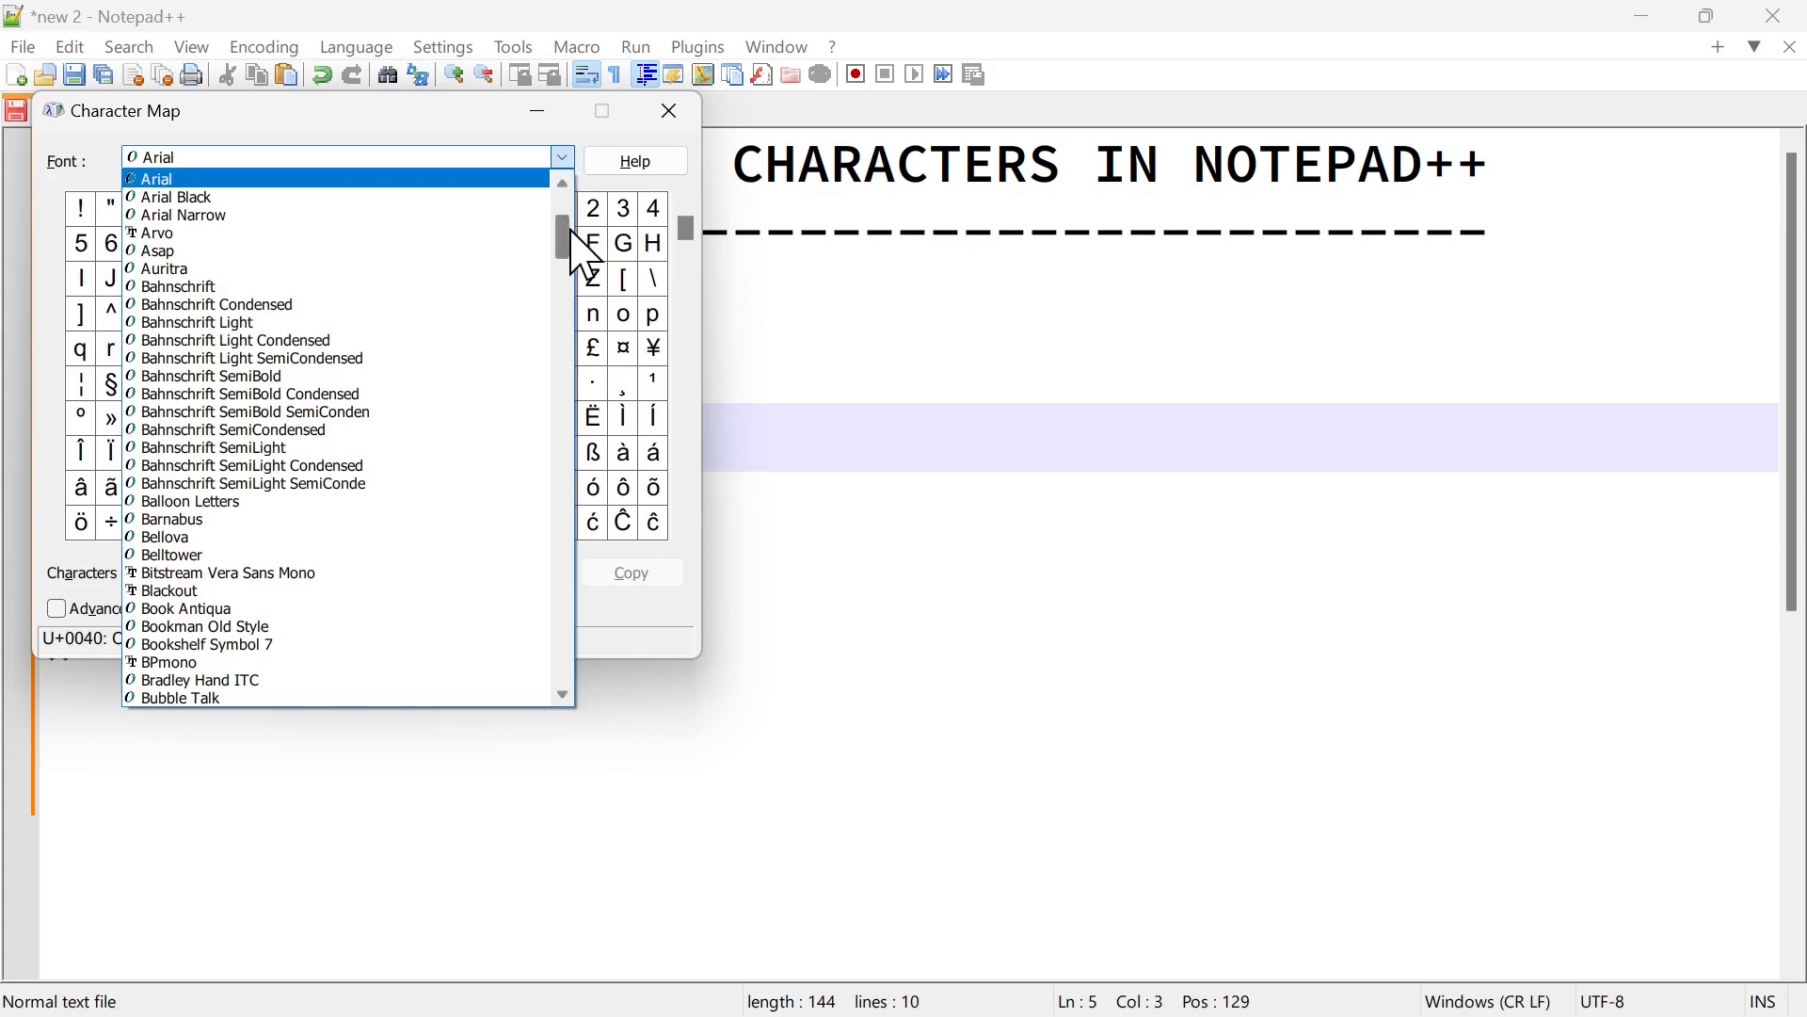
left_click_drag(570, 229, 568, 206)
left_click(457, 141)
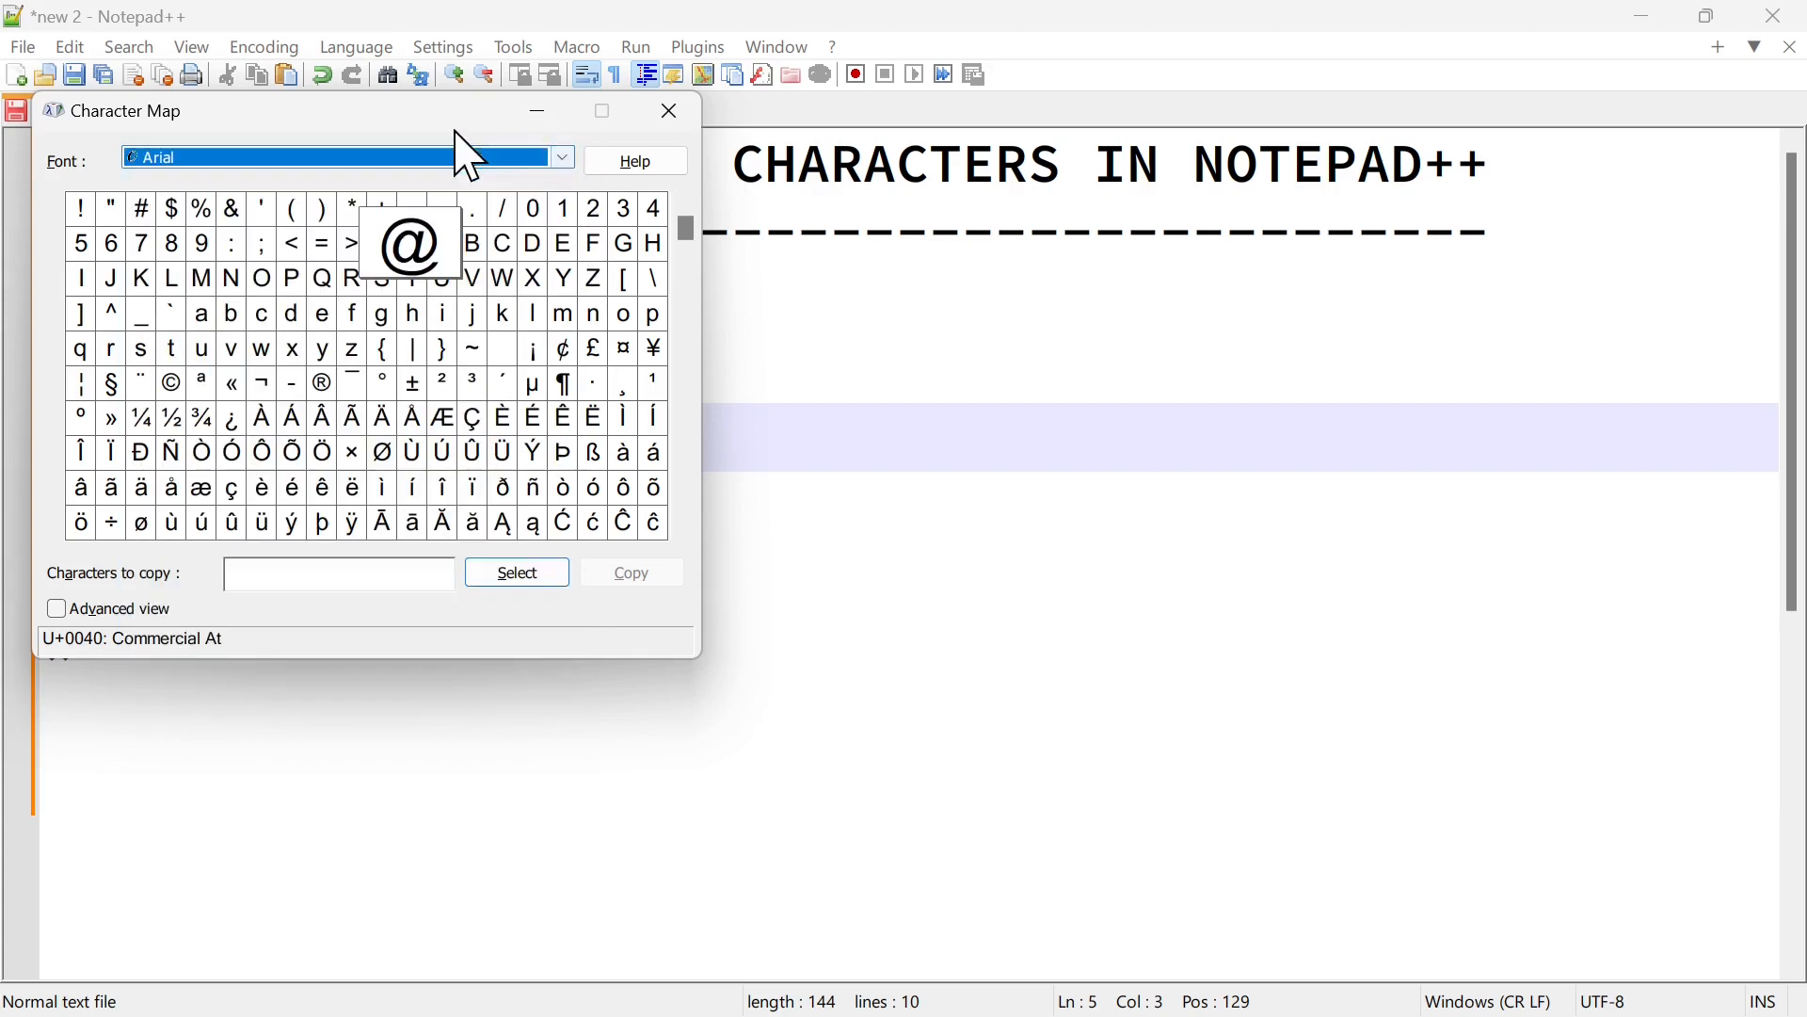
Step: Find the Full Block character (█) in the Arial set of Character Map and copy it
mouse_move(692, 235)
left_mouse_down()
mouse_move(673, 511)
mouse_move(713, 428)
mouse_move(706, 476)
left_mouse_up()
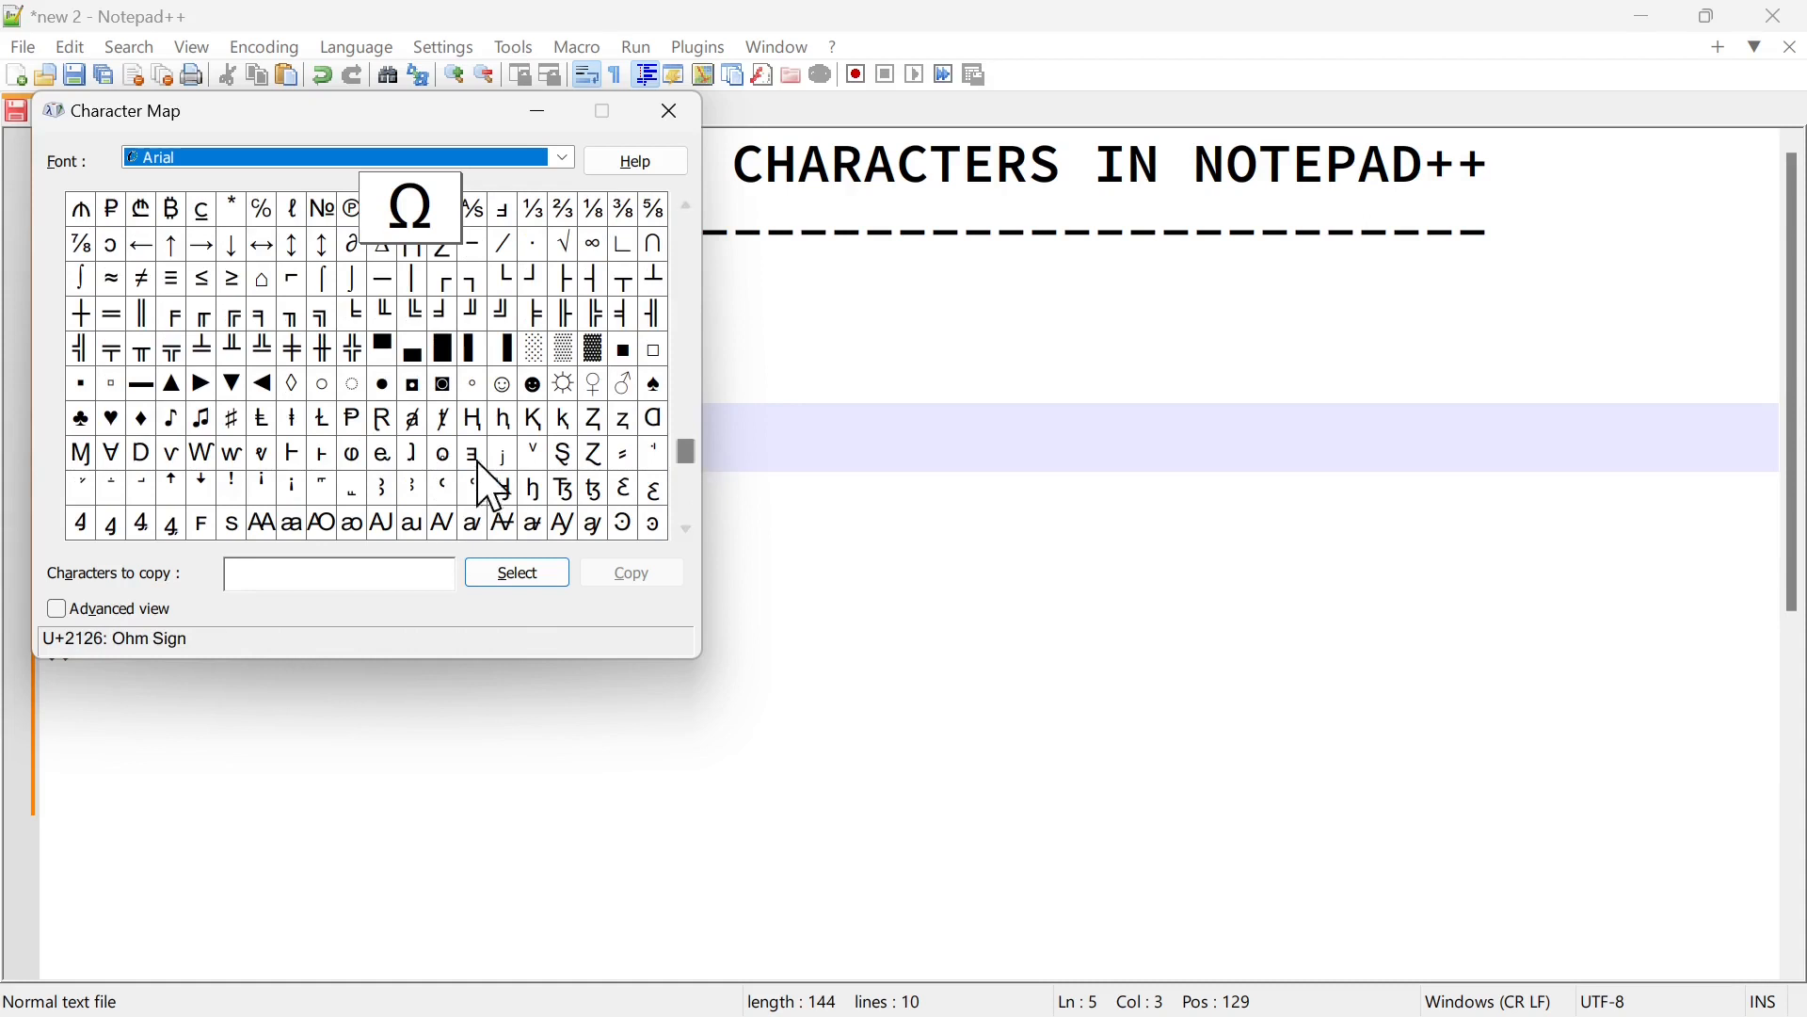
left_click(455, 348)
left_click(526, 574)
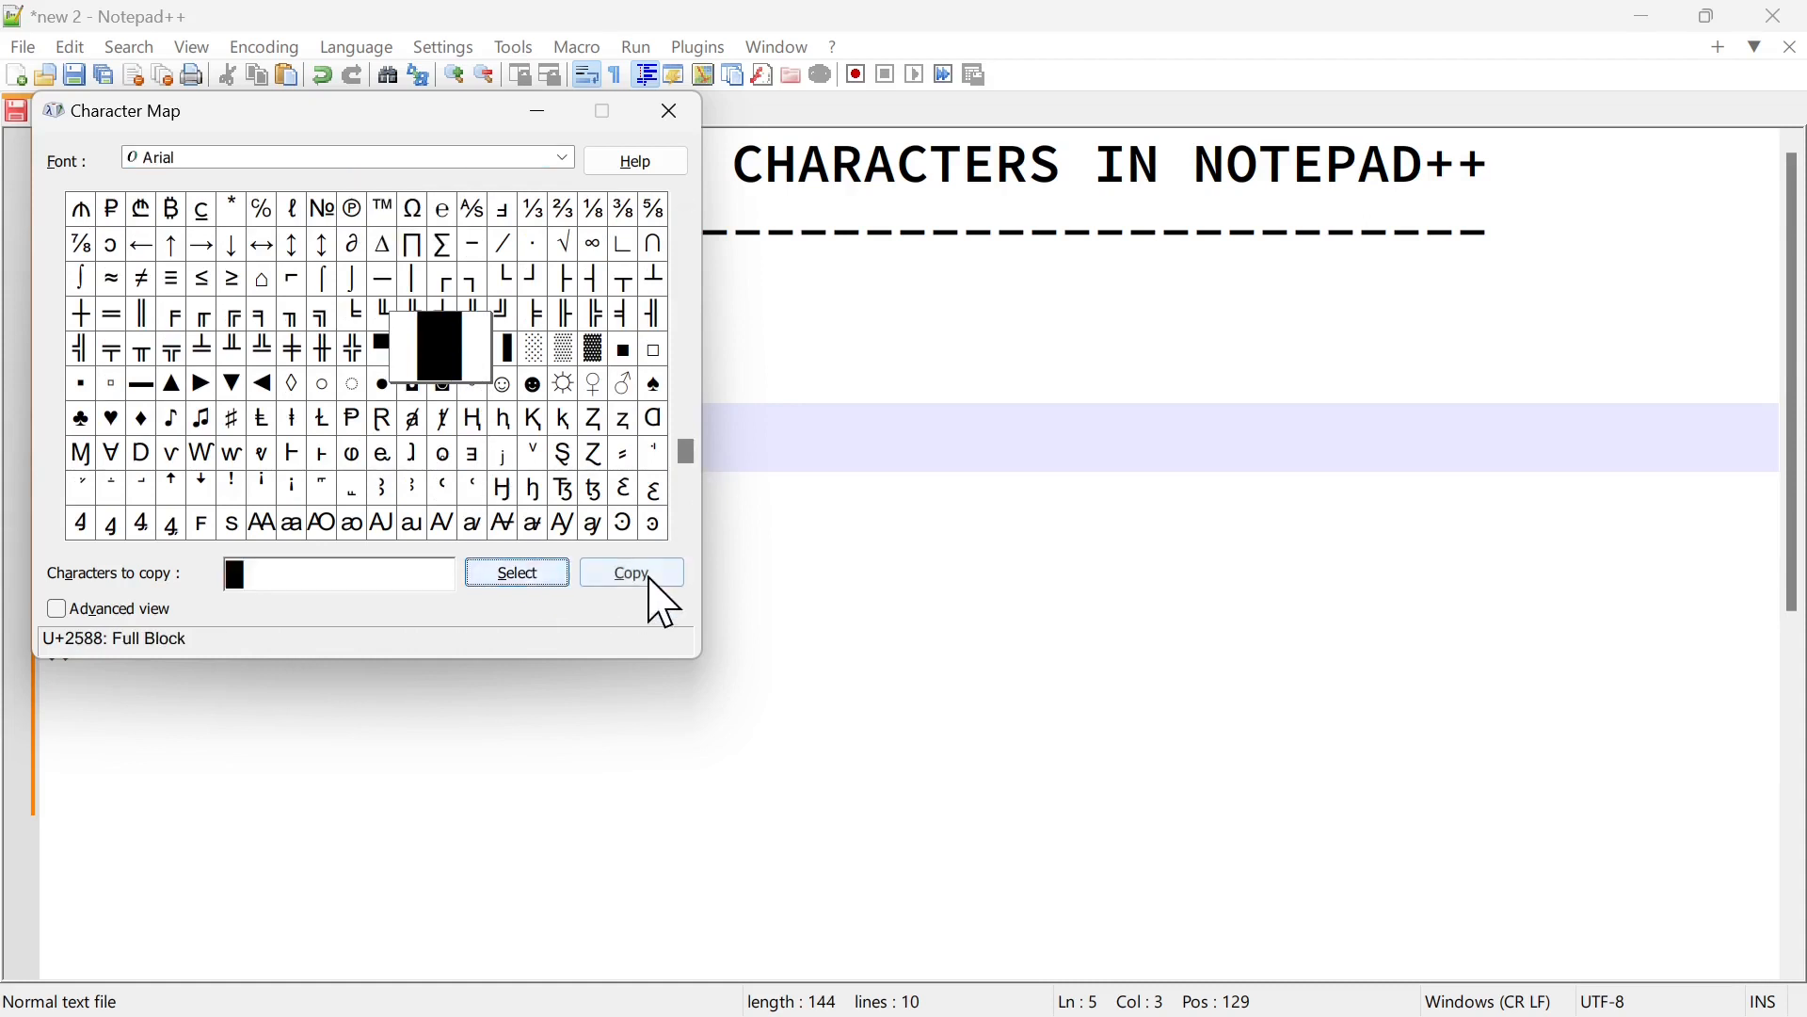
left_click(640, 576)
Step: Paste the █ directly after the single £ in the document and check the document's encoding options
left_click(794, 536)
key("ctrl+v")
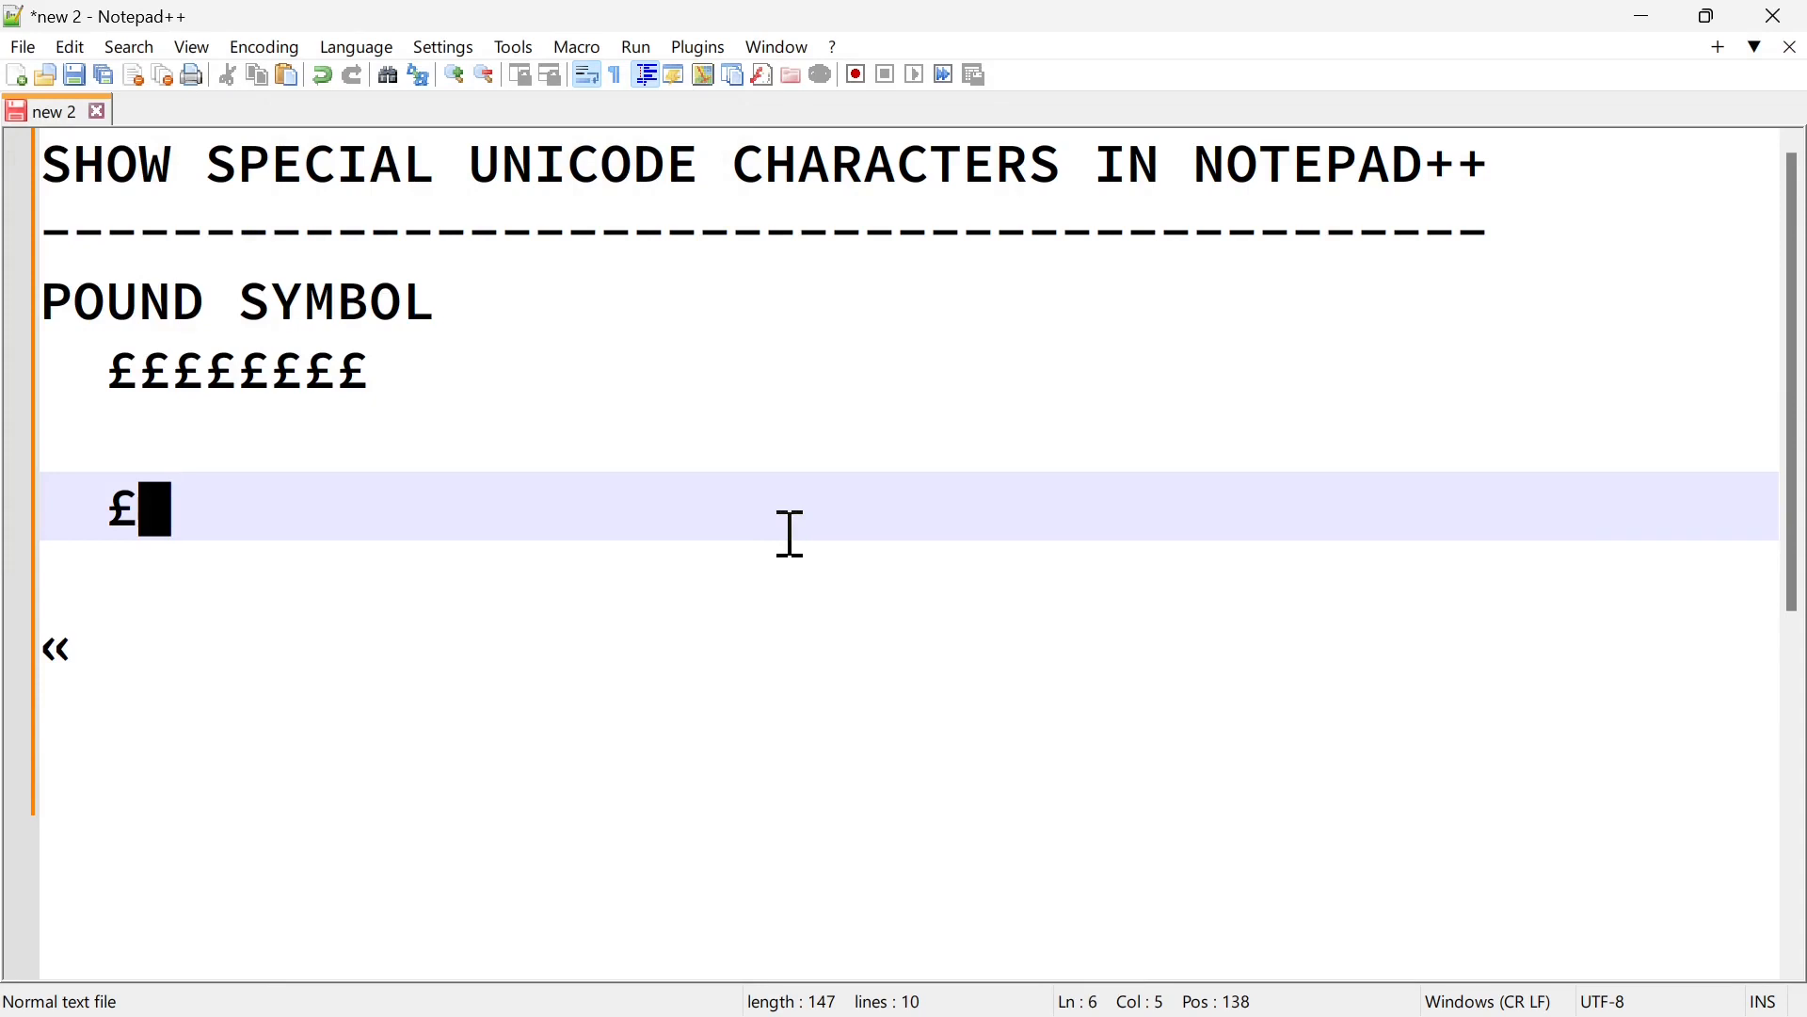
left_click(266, 49)
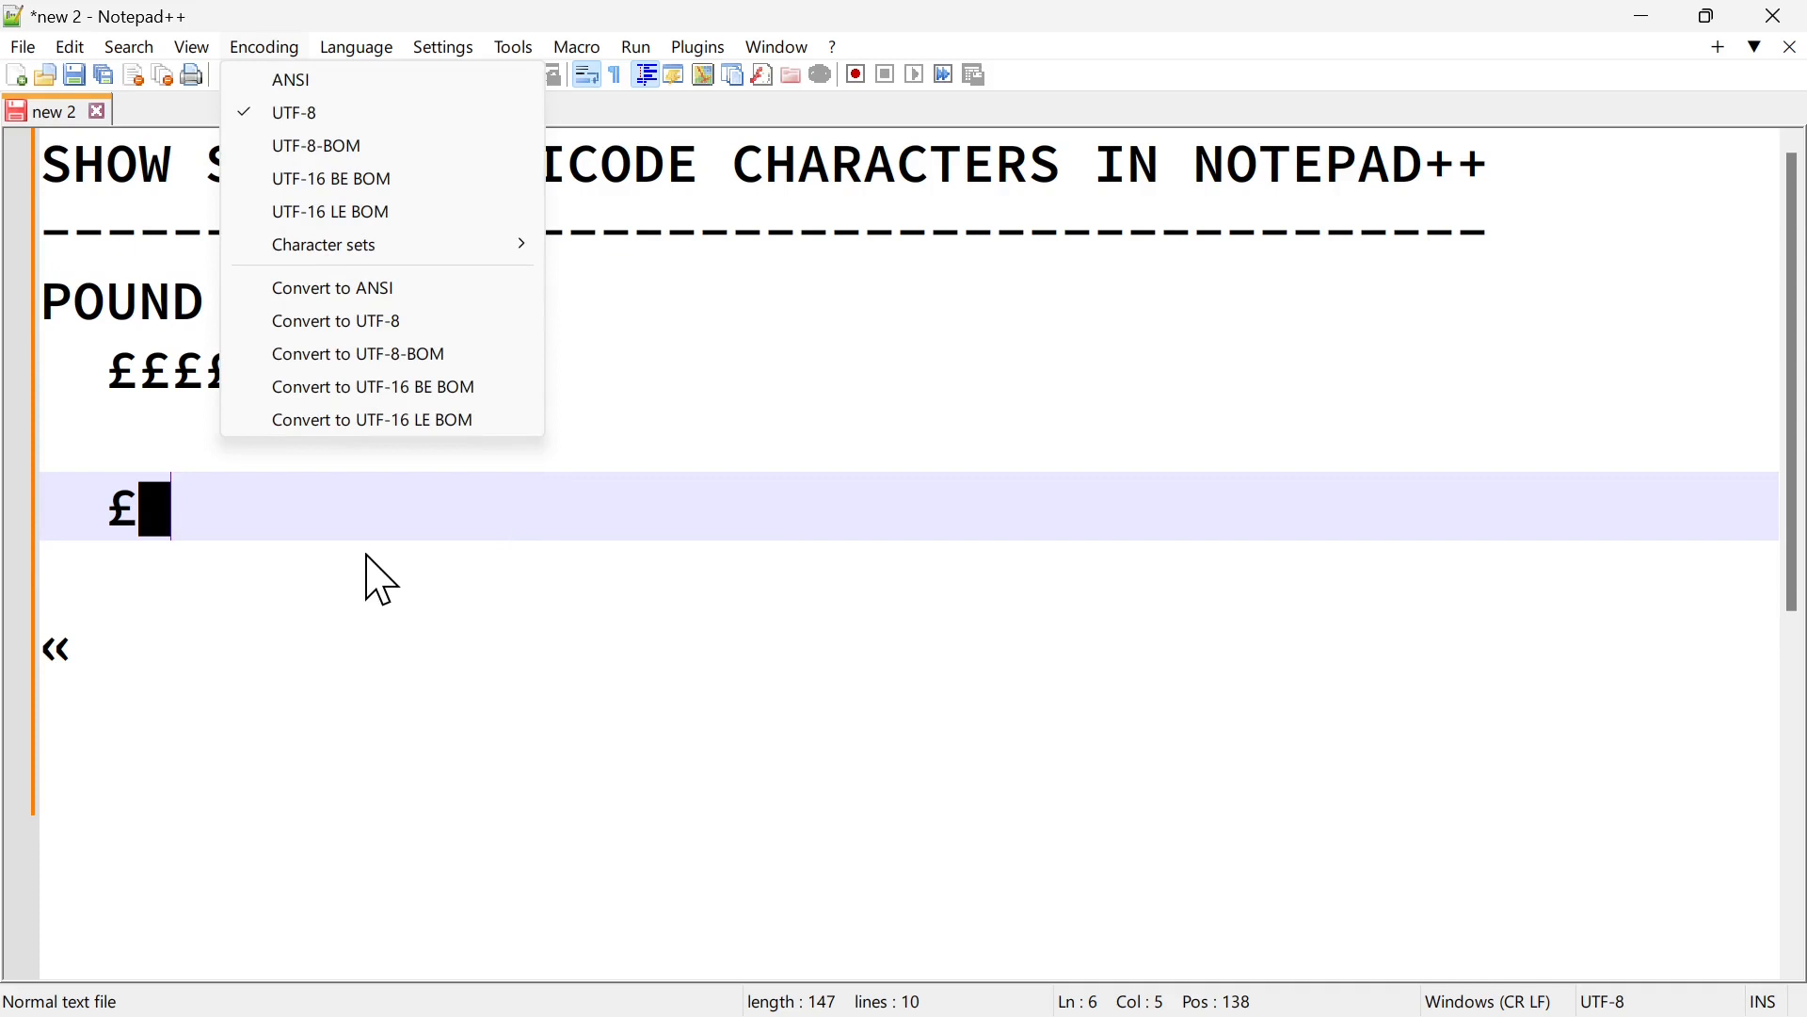
left_click(425, 594)
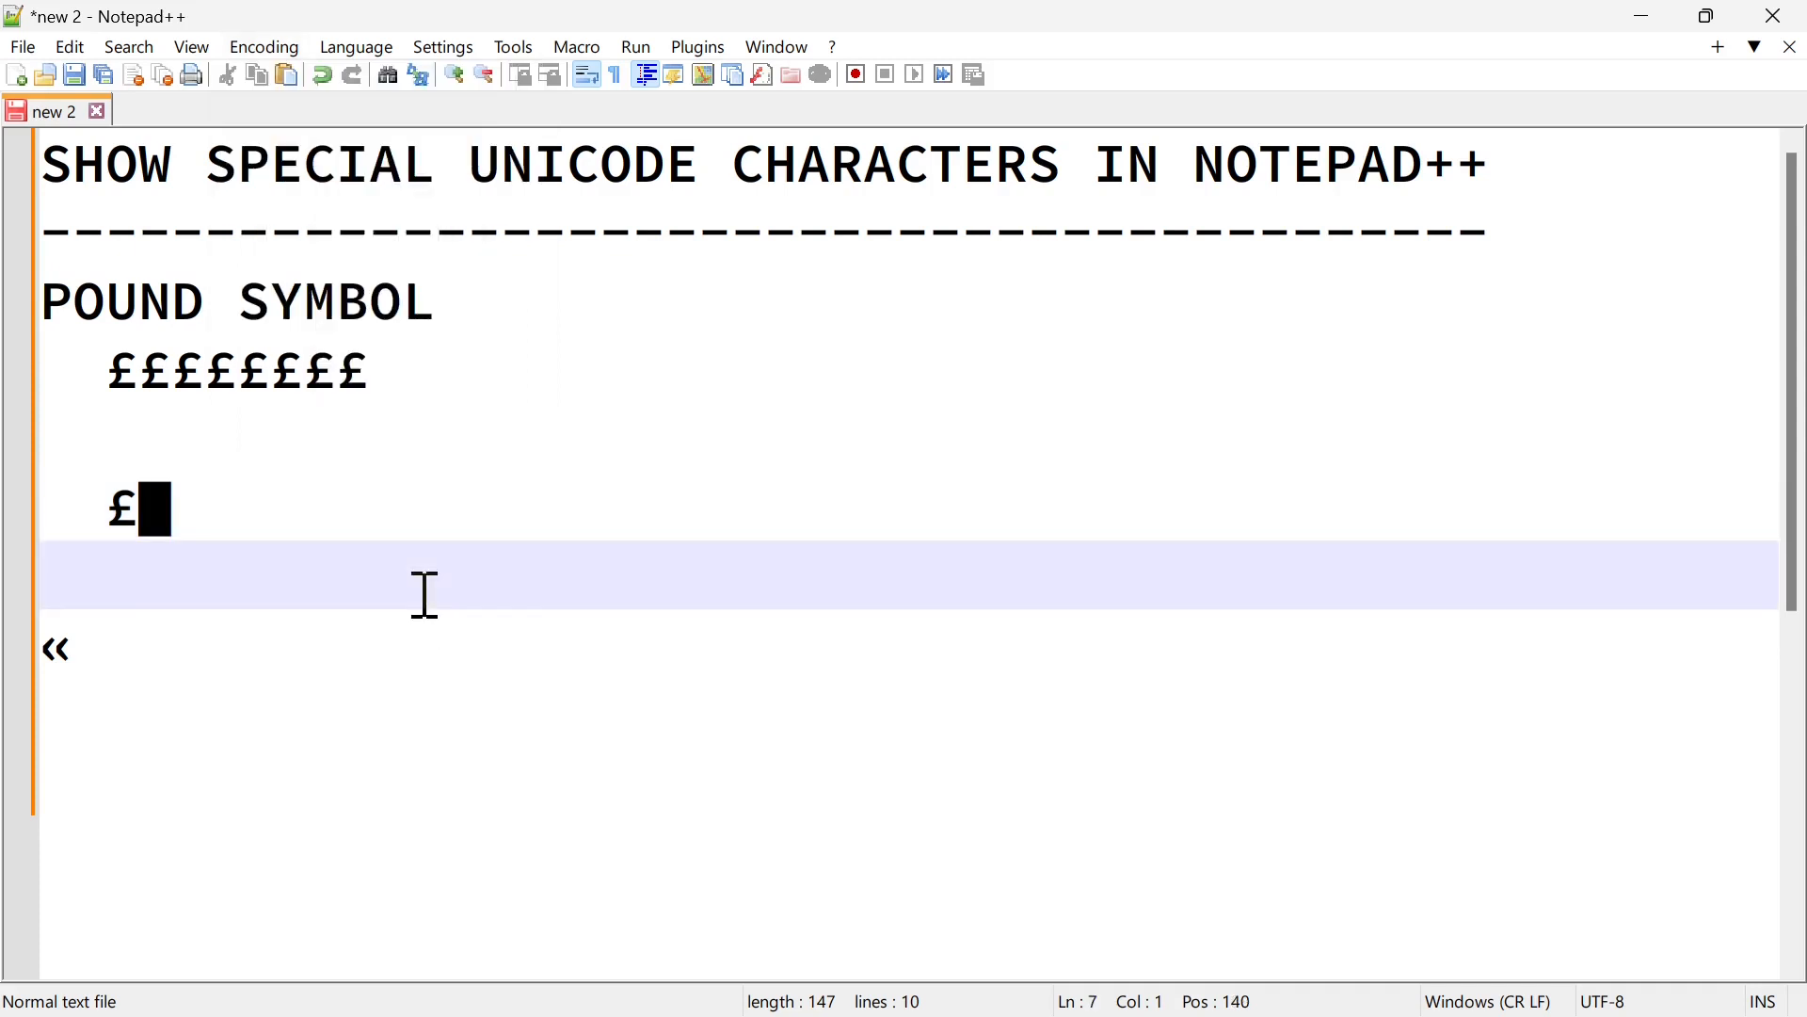